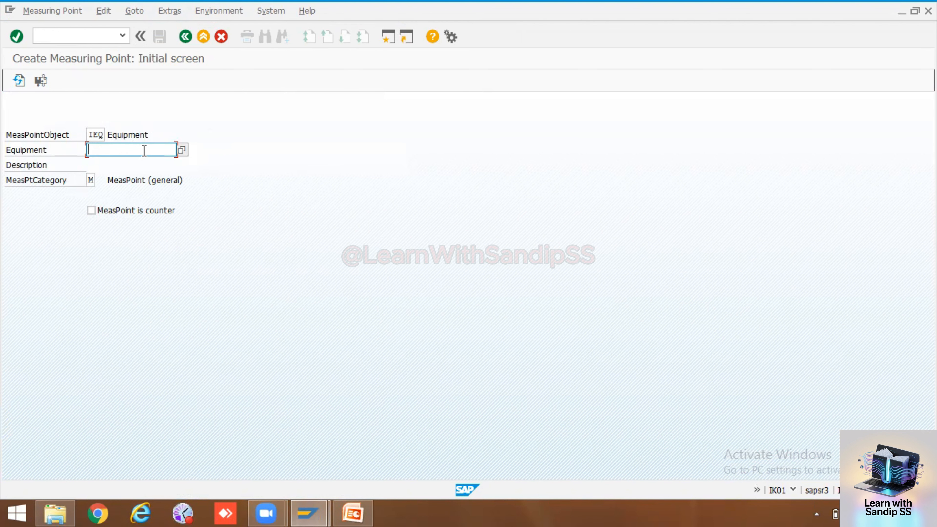
Set the measuring point object to IEQ Equipment, then show the Windows desktop
click(96, 135)
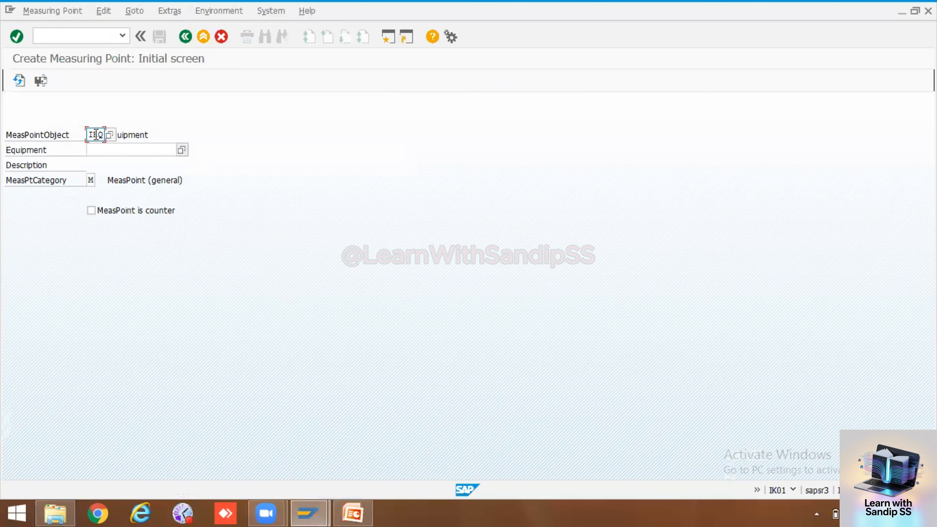
click(107, 134)
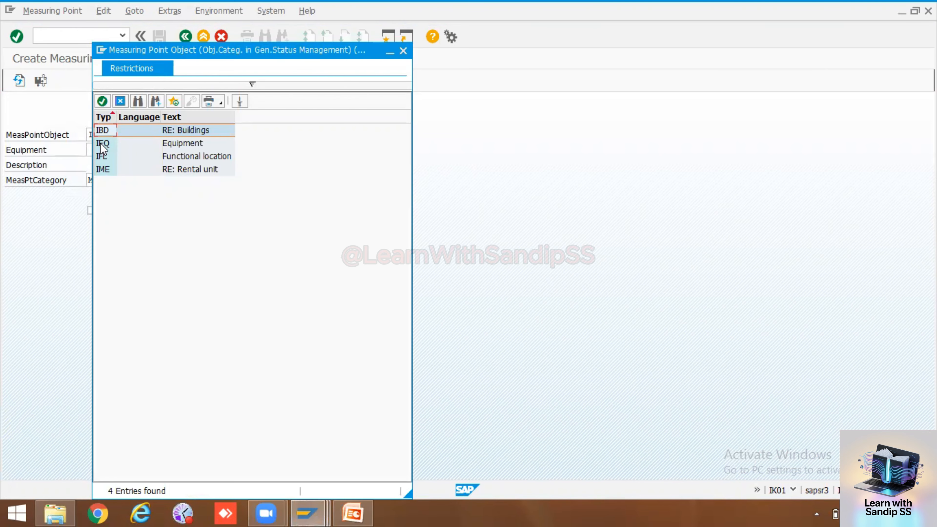
double_click(100, 143)
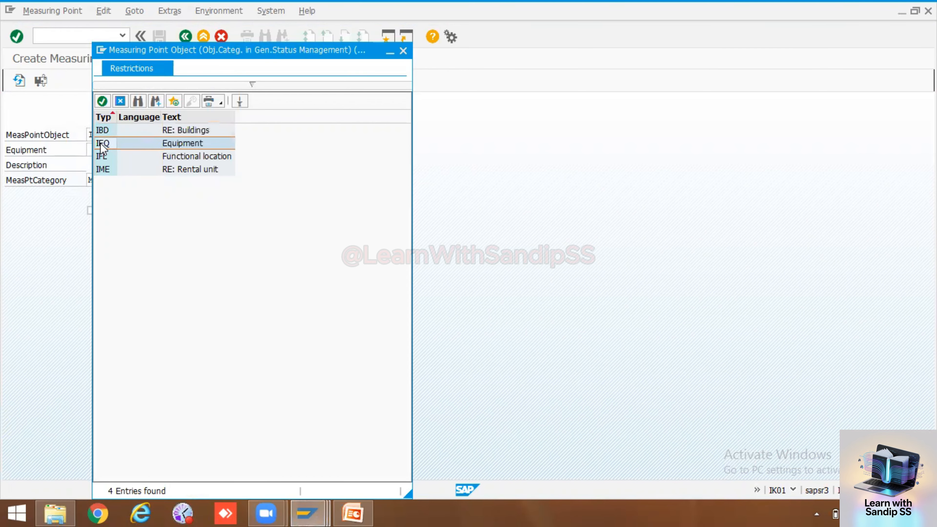
click(106, 150)
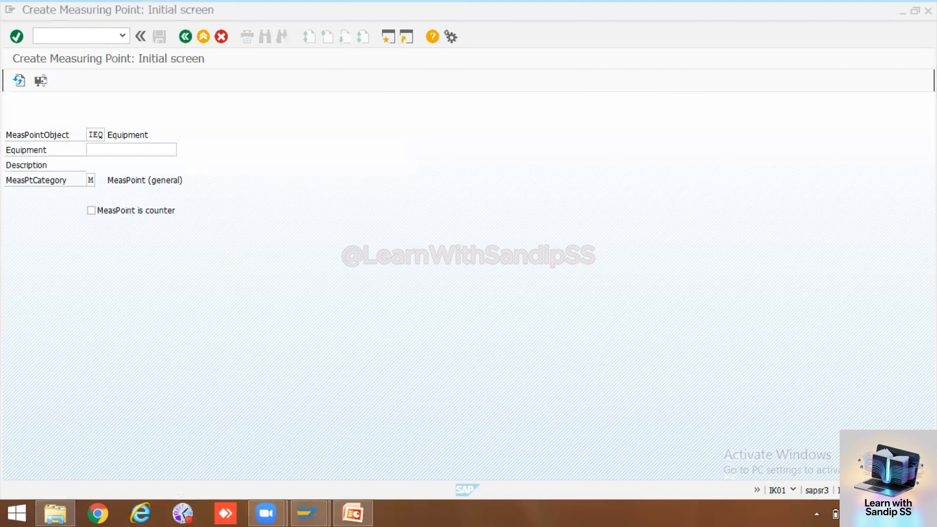
key(super+d)
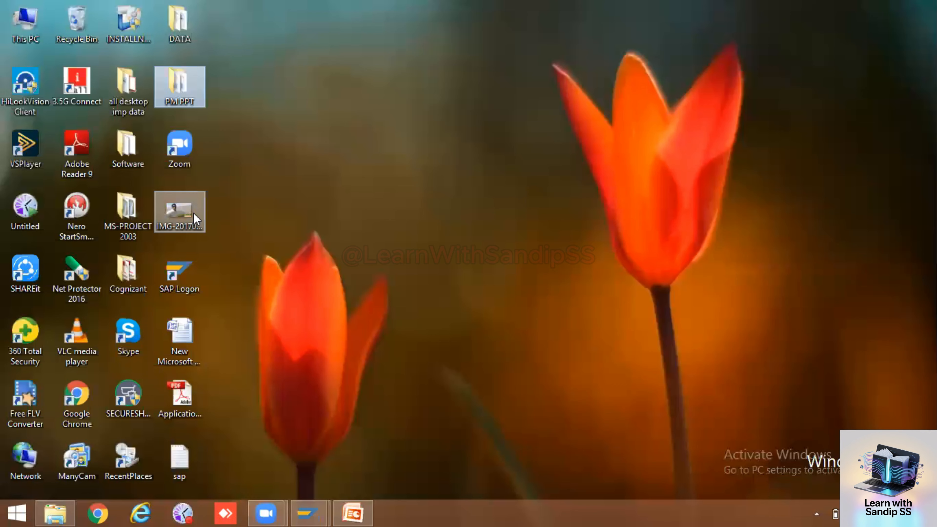
Open PM PPT > PM.xlsx and copy equipment number 10006583 from the Master Data sheet
double_click(180, 86)
click(340, 217)
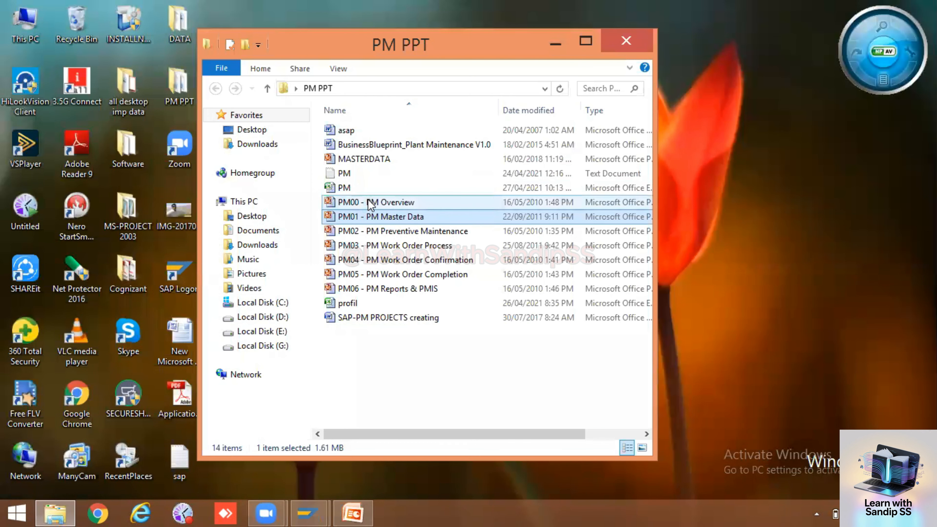
double_click(358, 188)
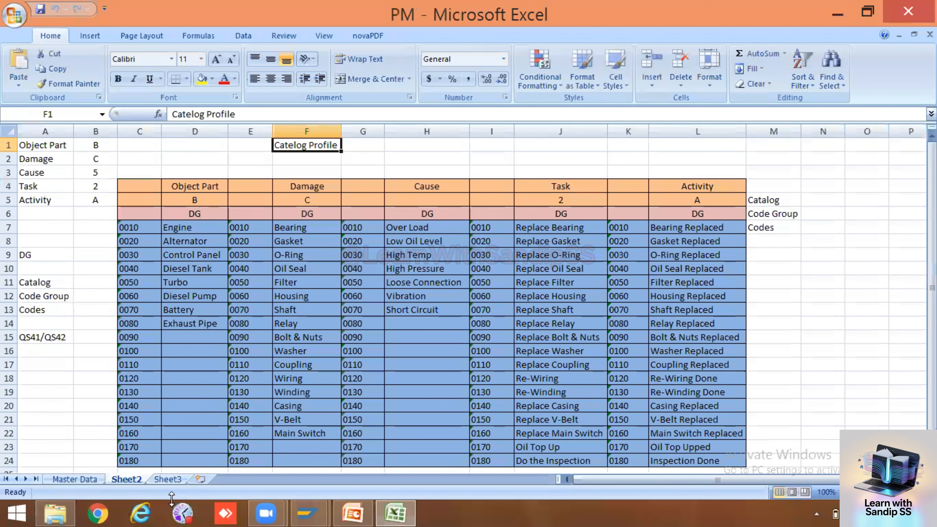
click(85, 480)
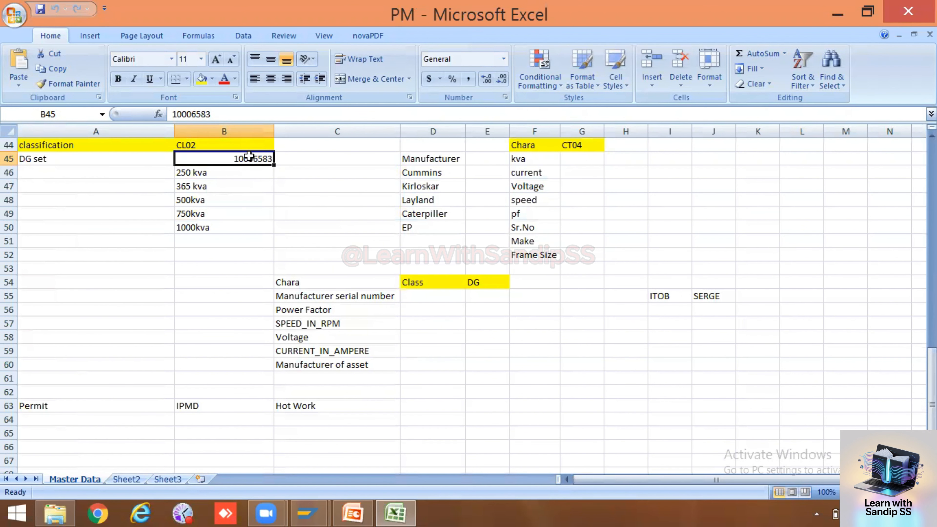
key(ctrl+c)
Return to SAP's Create Measuring Point screen
key(alt+Tab)
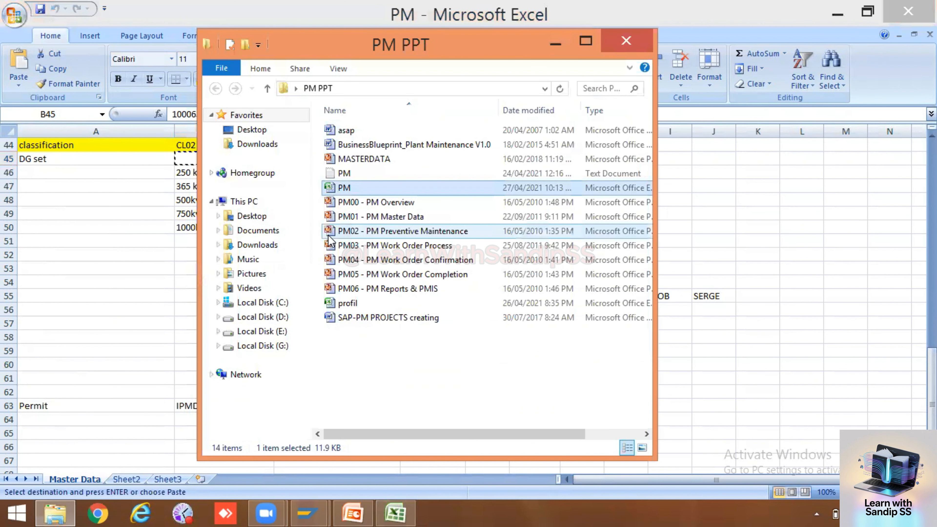
key(alt+Tab)
mouse_move(308, 513)
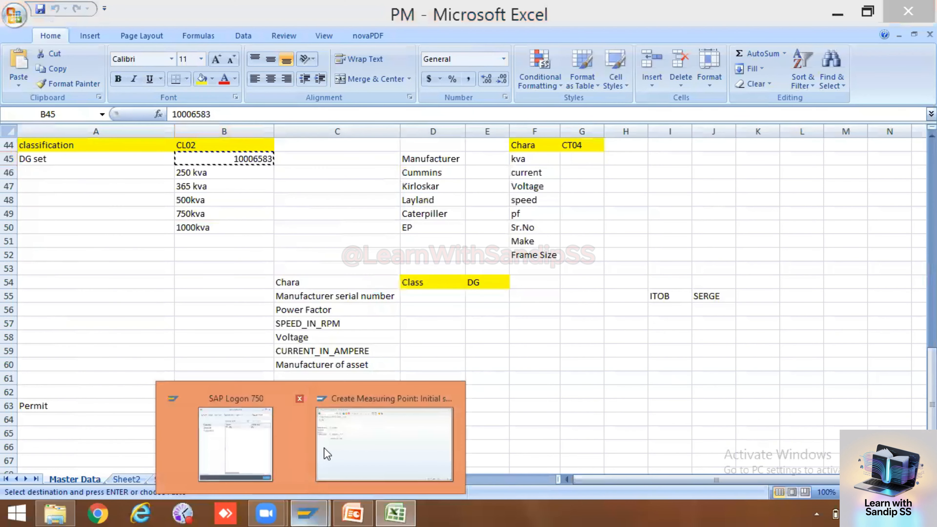
click(328, 454)
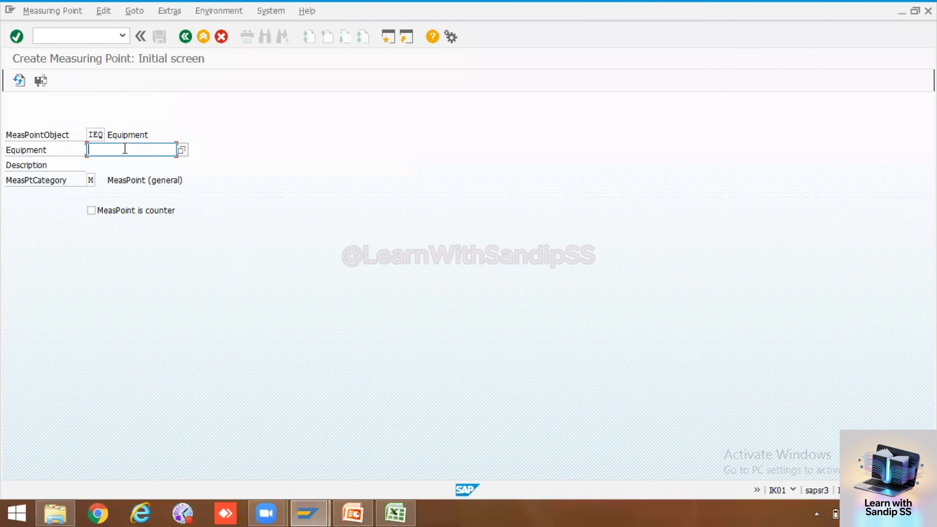
Paste equipment 10006583 into Equipment and bring up the measuring point category list
key(ctrl+v)
click(93, 181)
click(98, 181)
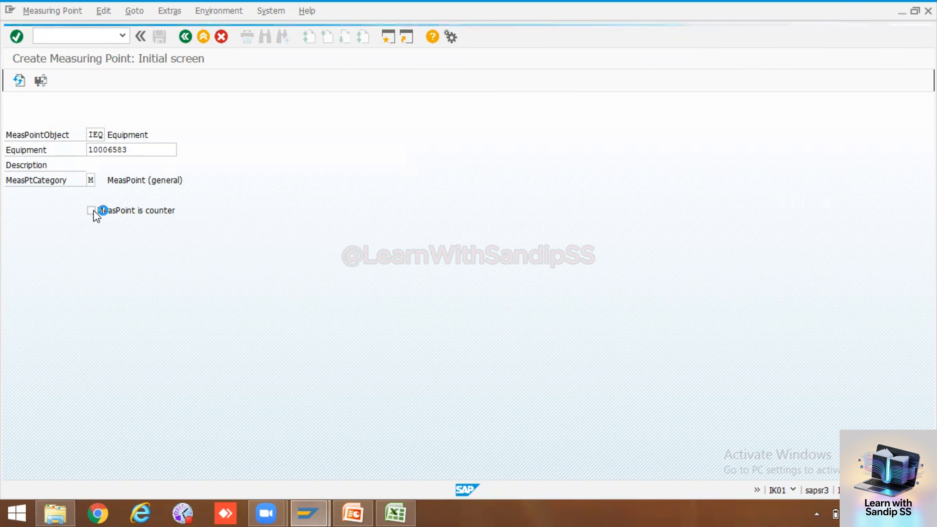
click(102, 170)
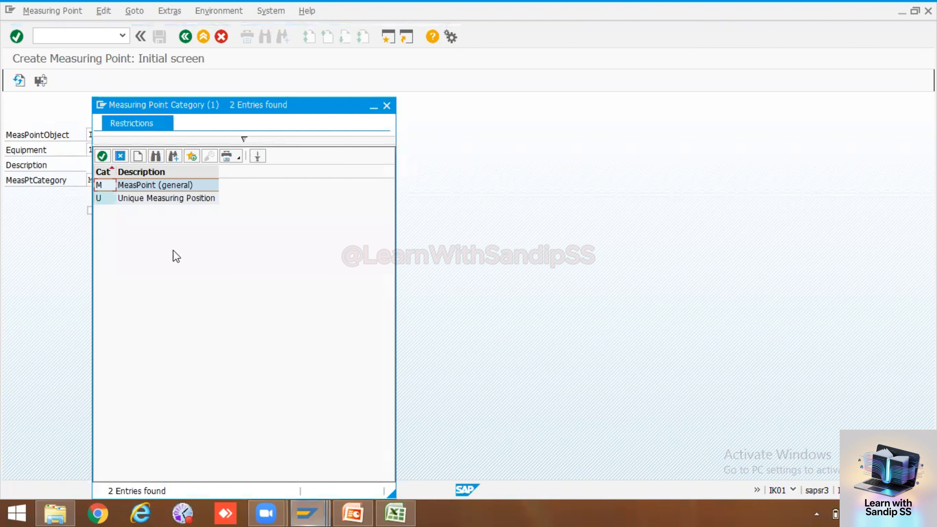
Choose category M (general), mark it as a counter, and continue to General Data
click(105, 186)
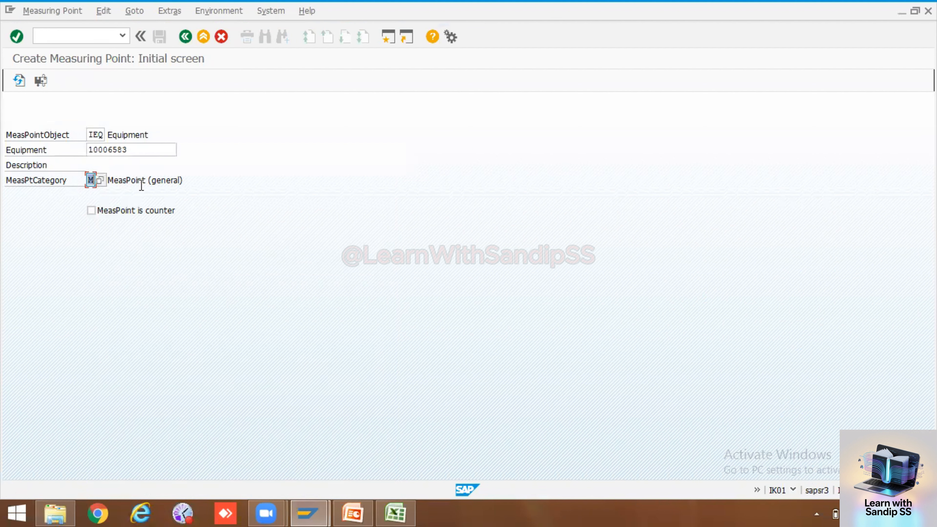
click(90, 210)
key(Return)
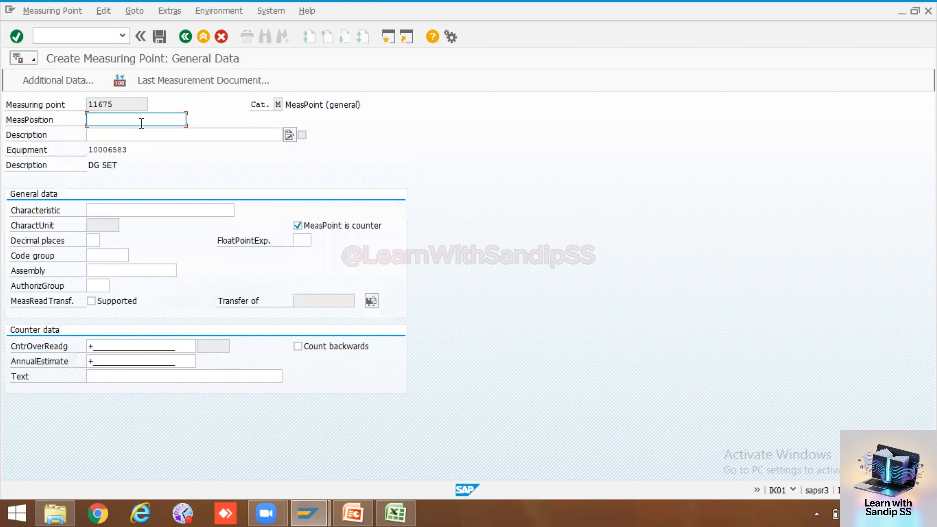
Enter position 01 and description 'Machine Running hours' for measuring point 11675
text(01)
click(143, 133)
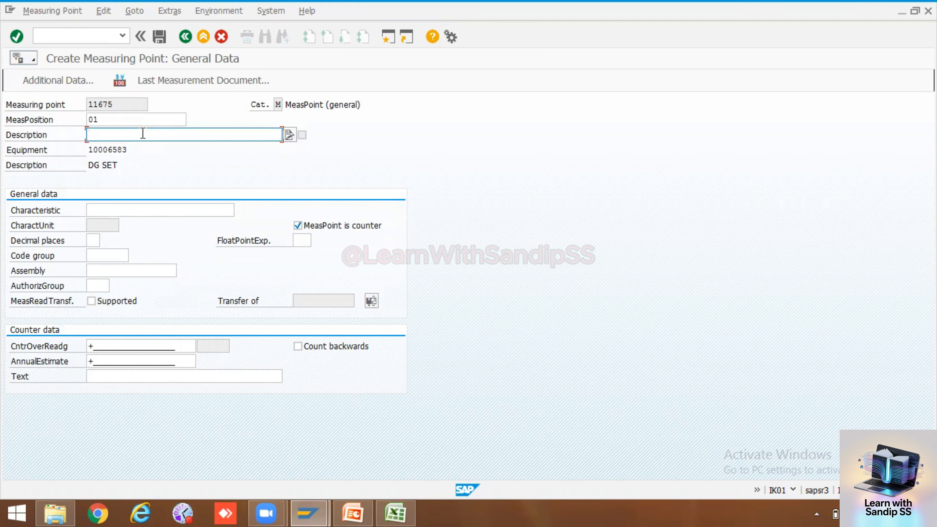
text(Machine Running h)
text(ours)
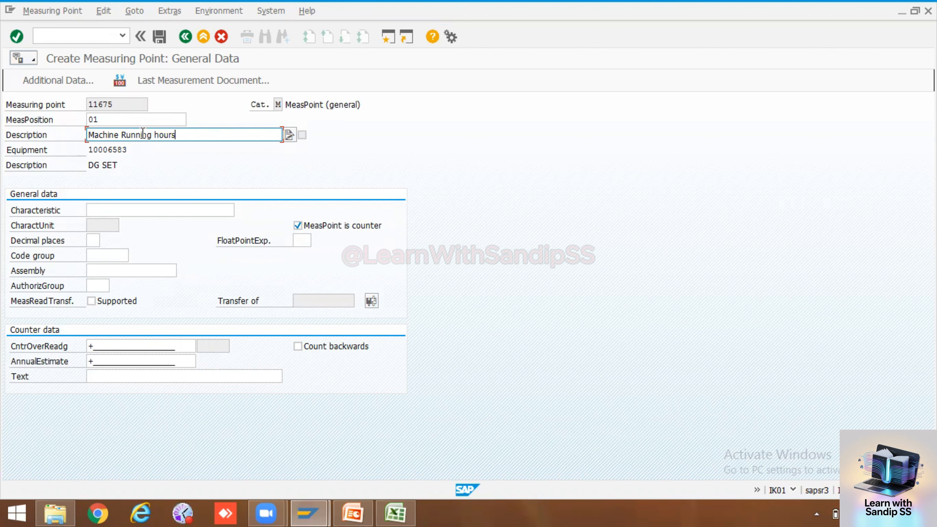
click(144, 217)
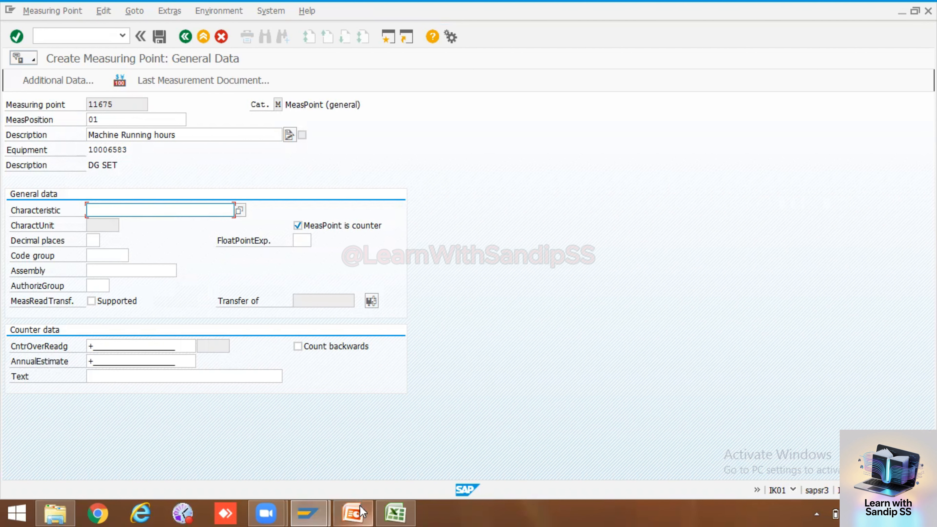
click(396, 513)
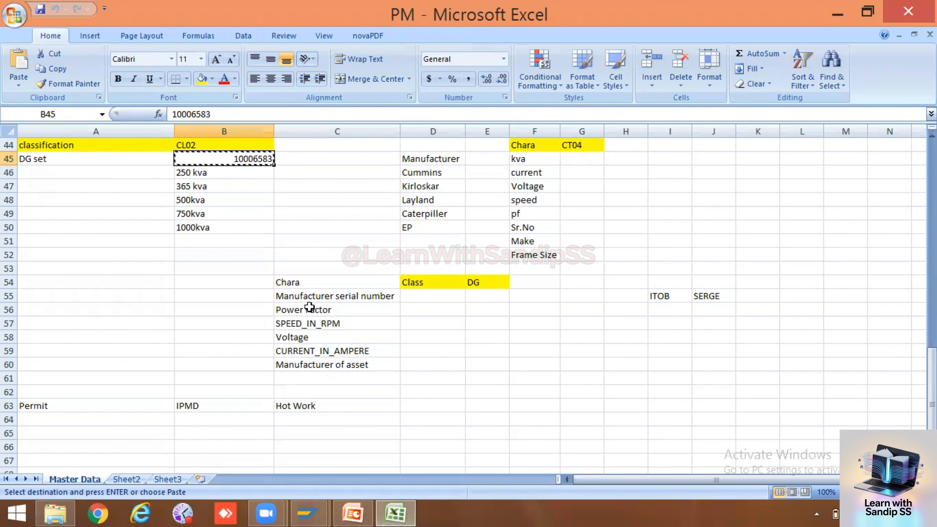
drag(310, 301, 308, 359)
click(318, 295)
click(318, 310)
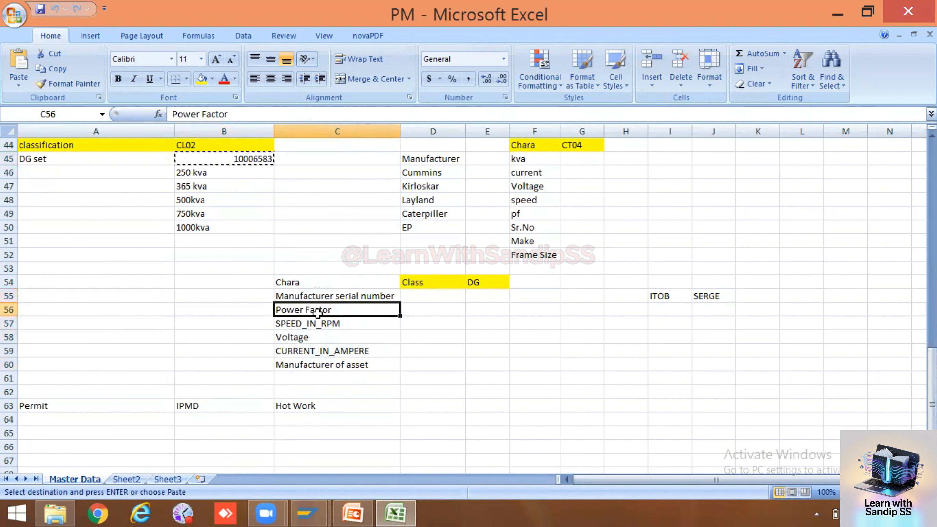
click(318, 324)
click(313, 339)
click(315, 351)
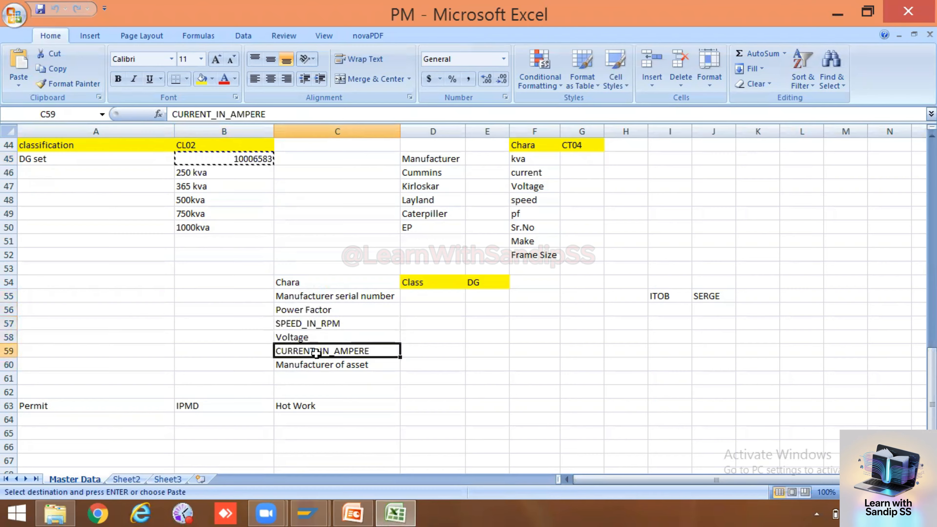
click(319, 365)
drag(317, 295, 318, 360)
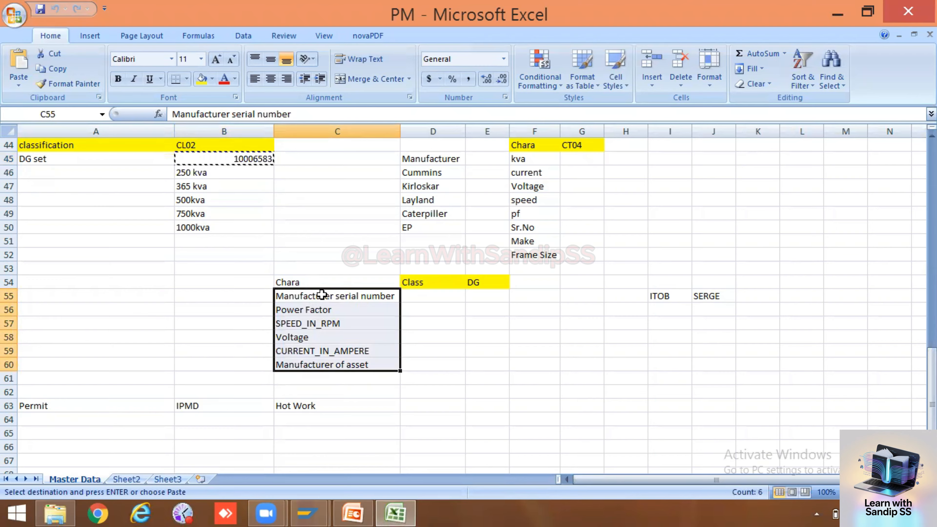
click(314, 281)
drag(320, 298, 314, 364)
click(439, 338)
drag(345, 297, 356, 360)
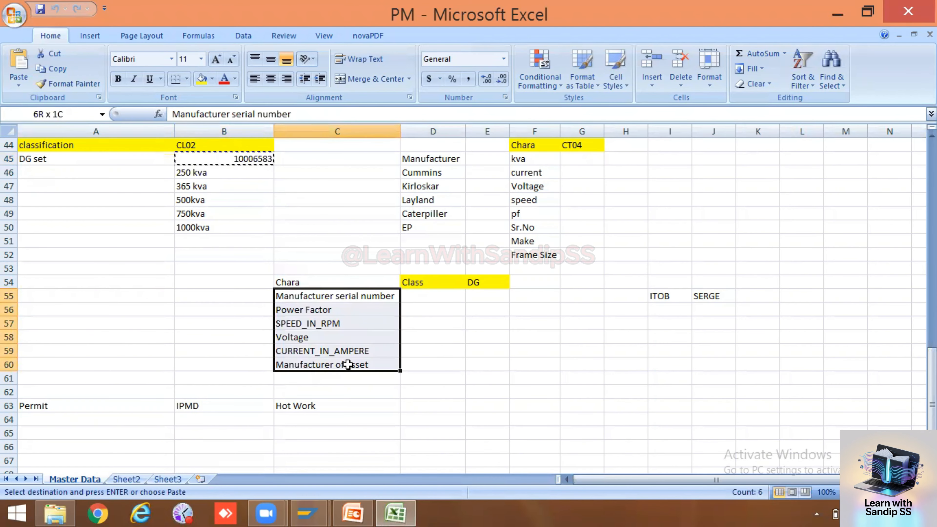
click(449, 338)
drag(339, 296, 339, 366)
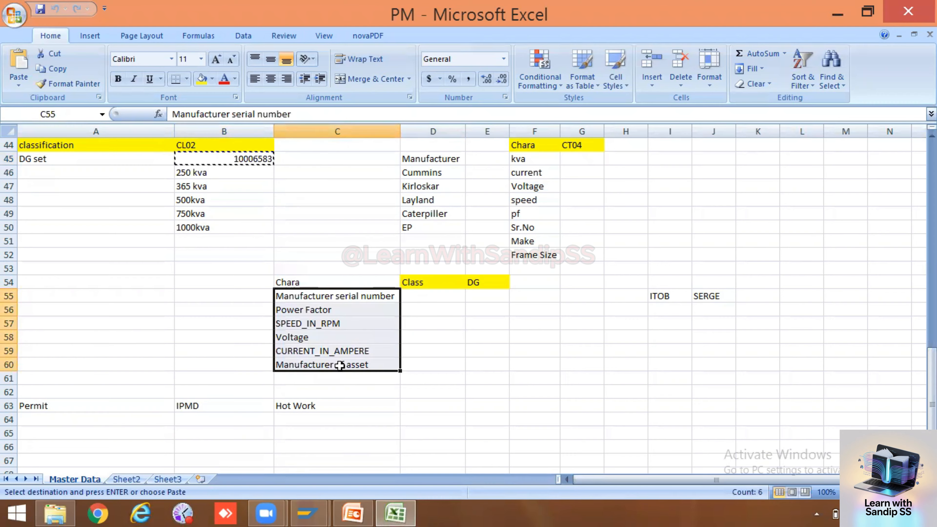
click(308, 514)
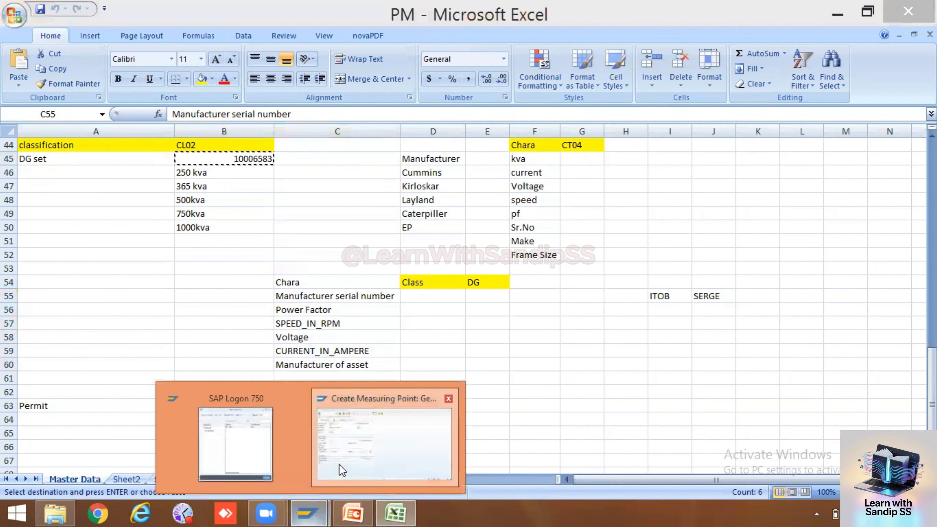
click(338, 463)
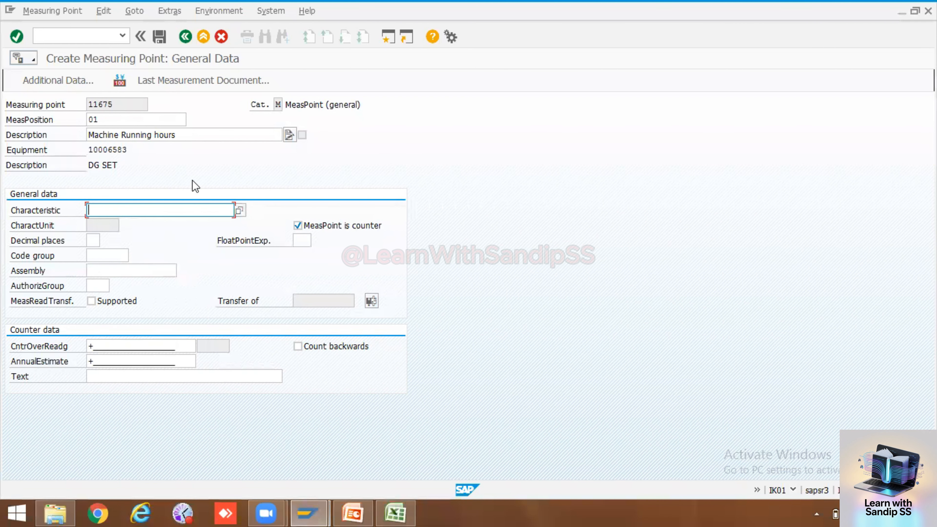
Search characteristics for Hour*, which returns no values, then bring the PM spreadsheet forward
click(240, 210)
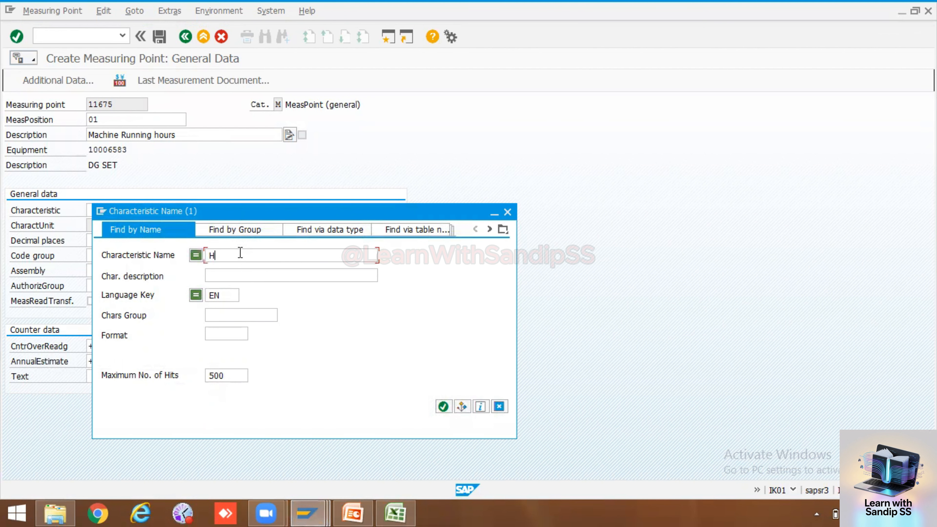
text(Hours*)
click(444, 406)
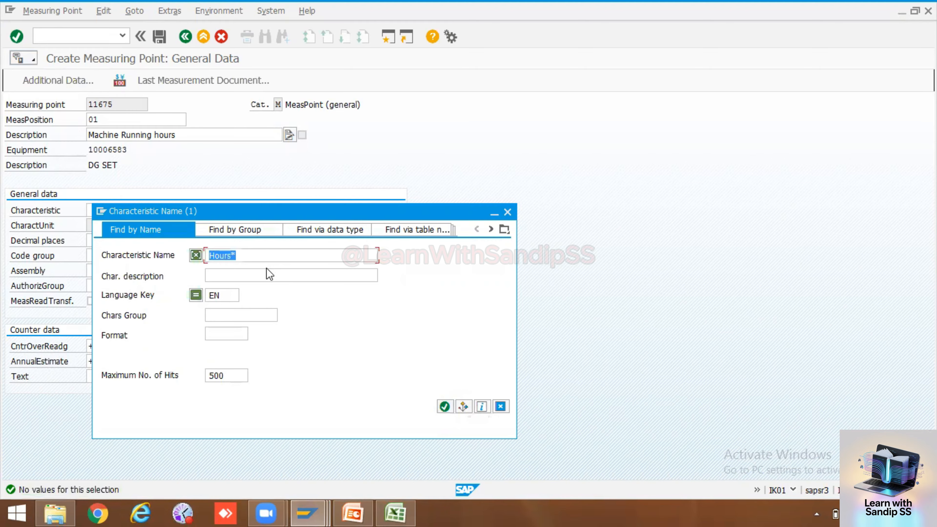
click(258, 259)
click(444, 406)
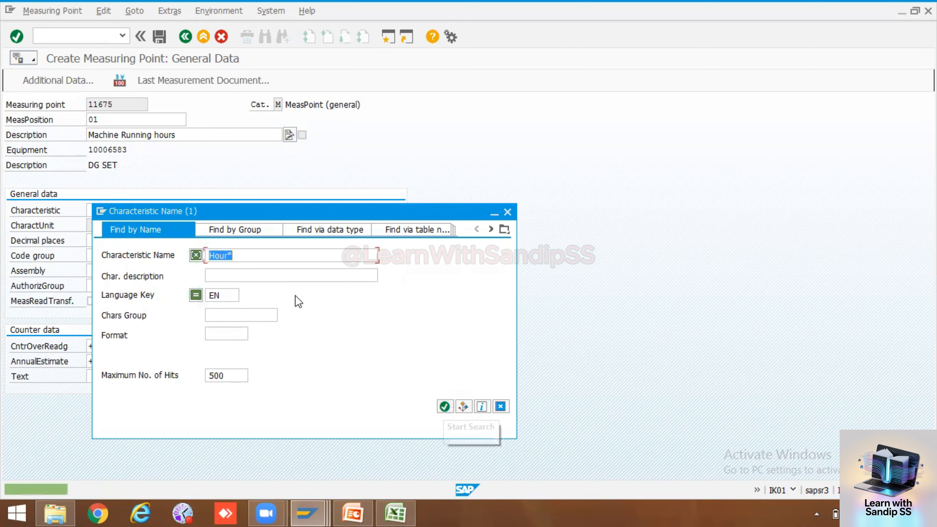
click(261, 255)
key(BackSpace)
key(BackSpace)
key(BackSpace)
key(BackSpace)
key(BackSpace)
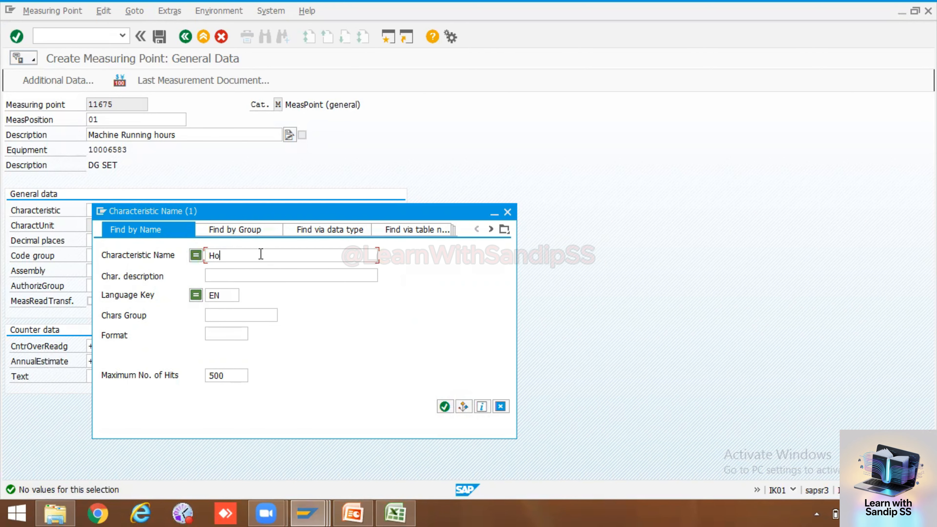
click(397, 512)
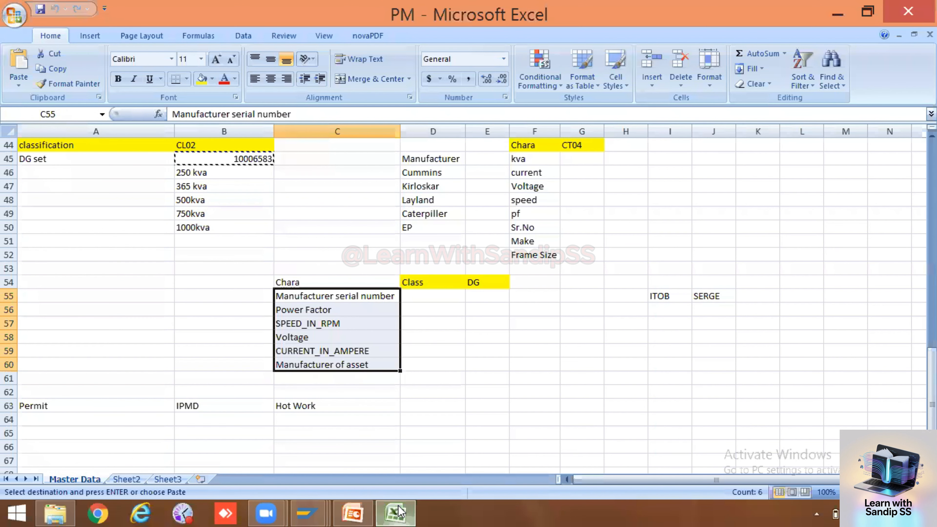
Copy SPEED_IN_RPM from cell C57 and search it in SAP, finding one NUM entry
click(325, 324)
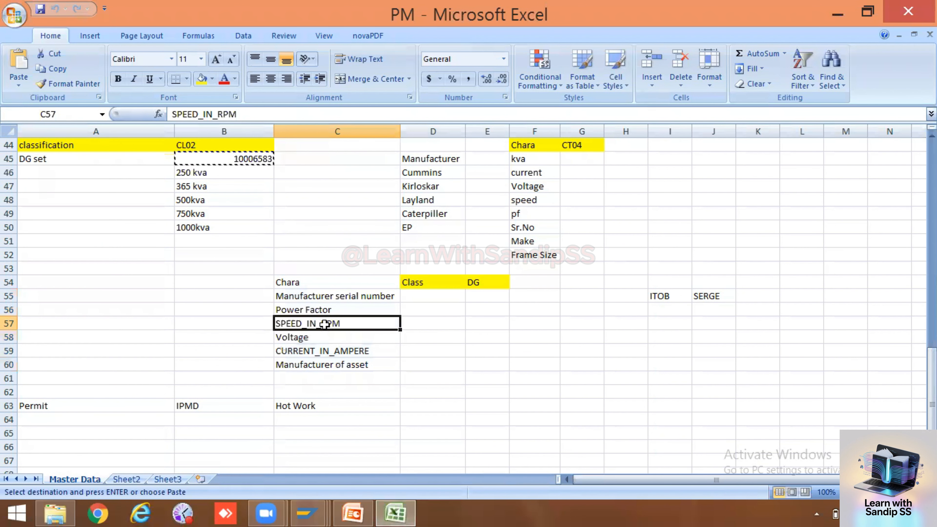
key(ctrl+c)
key(alt+Tab)
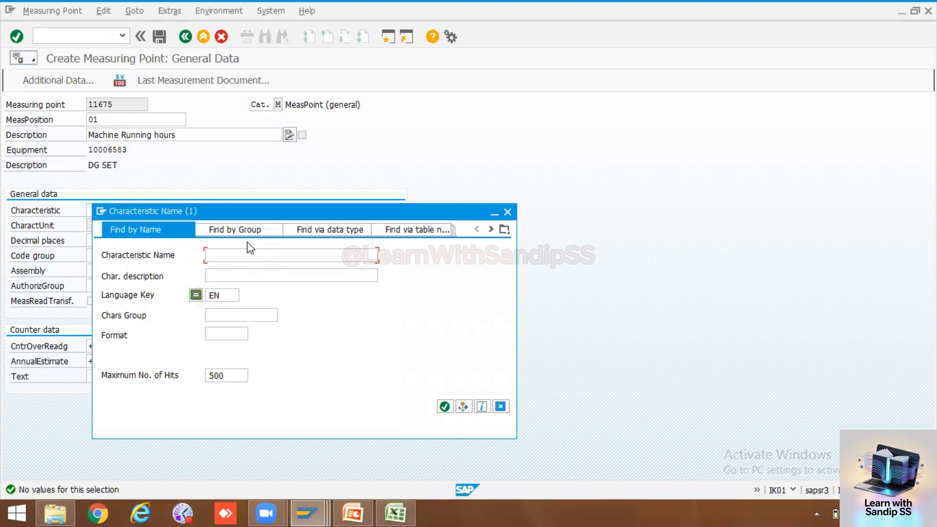
key(ctrl+v)
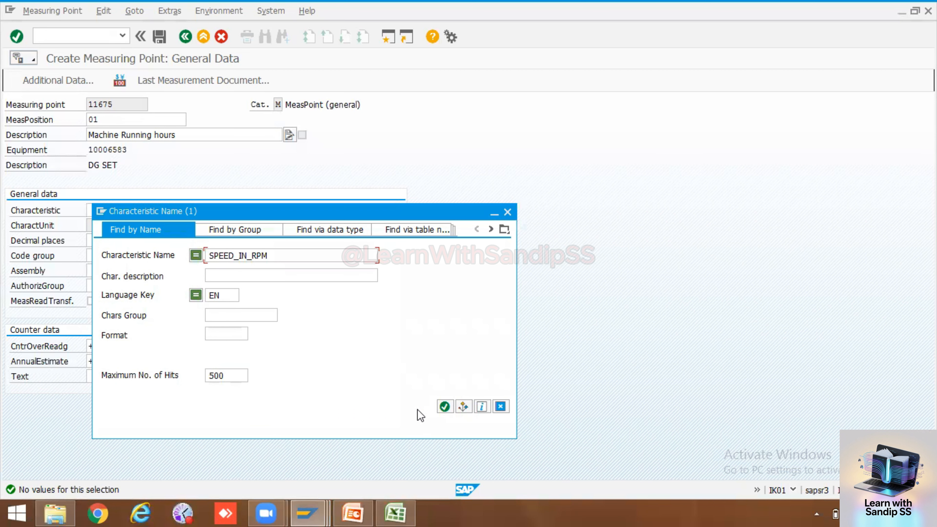
click(445, 407)
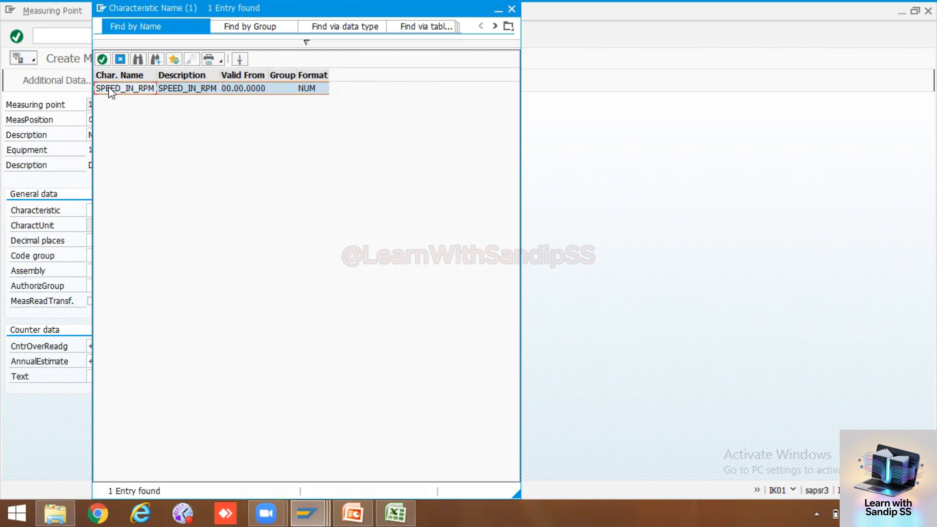
Close the help window and clear the SPEED_IN_RPM characteristic from the field
click(655, 160)
click(415, 72)
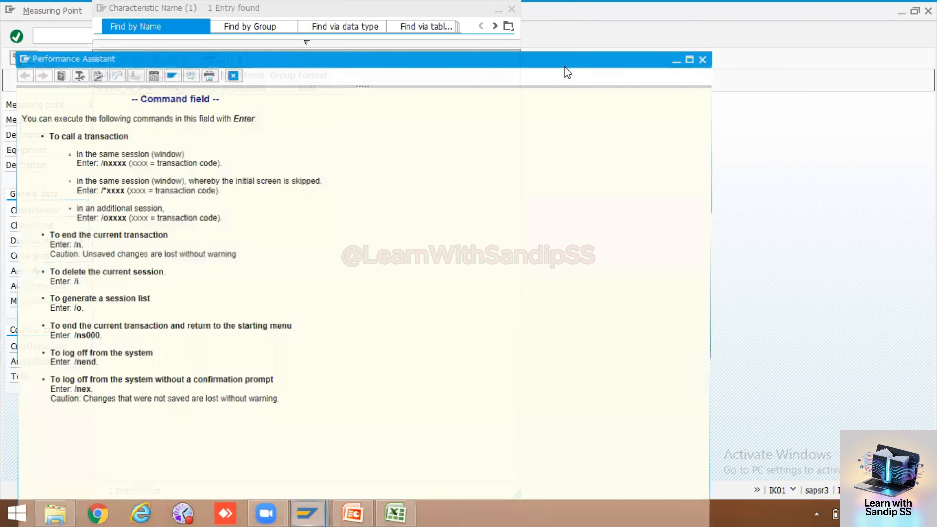
click(704, 60)
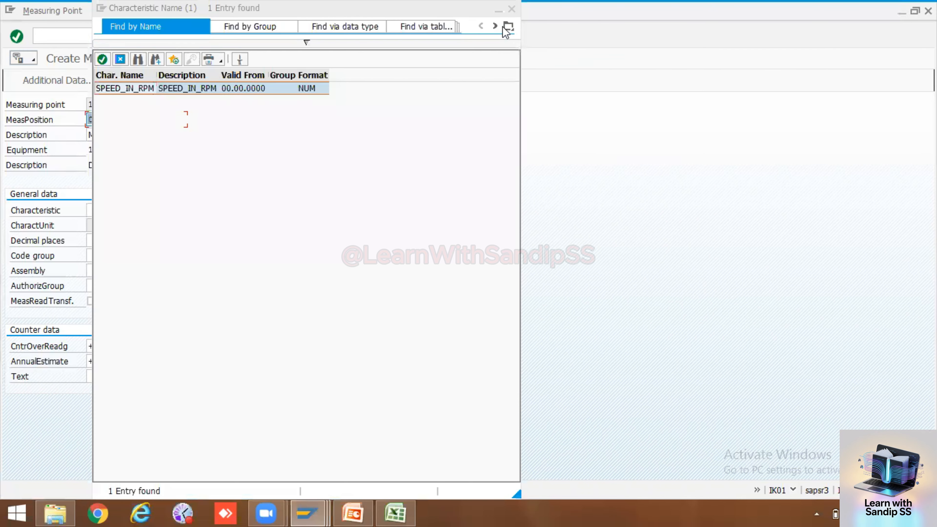
double_click(124, 89)
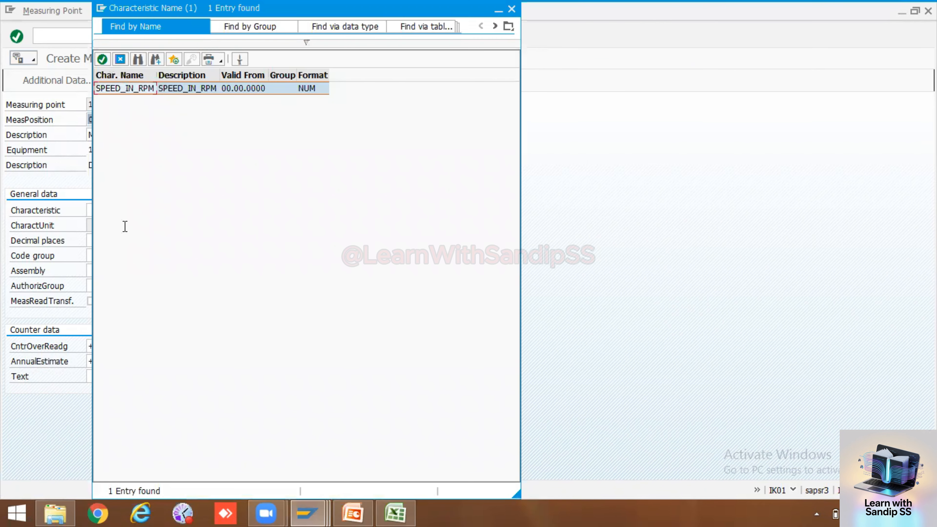
key(BackSpace)
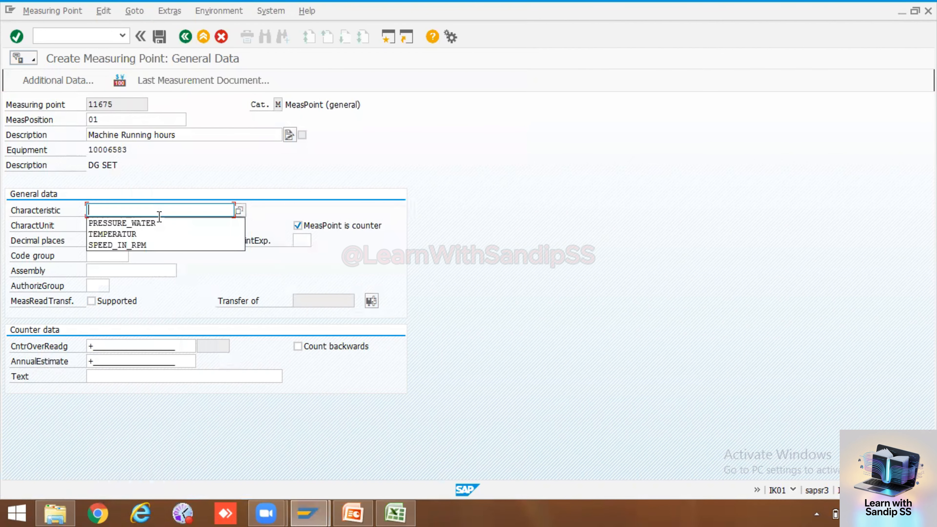
Search characteristics for running* and hr*, both returning no values, then clear the term
click(239, 211)
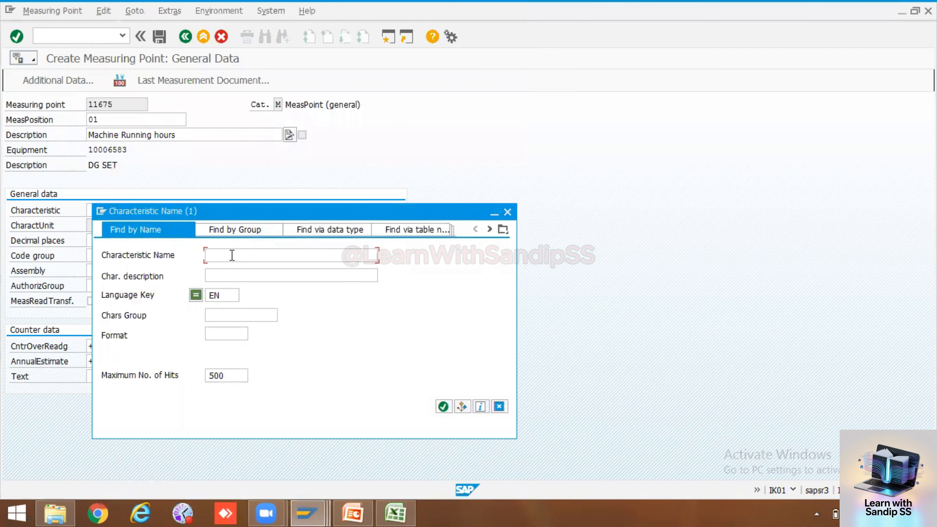
text(running*)
click(443, 407)
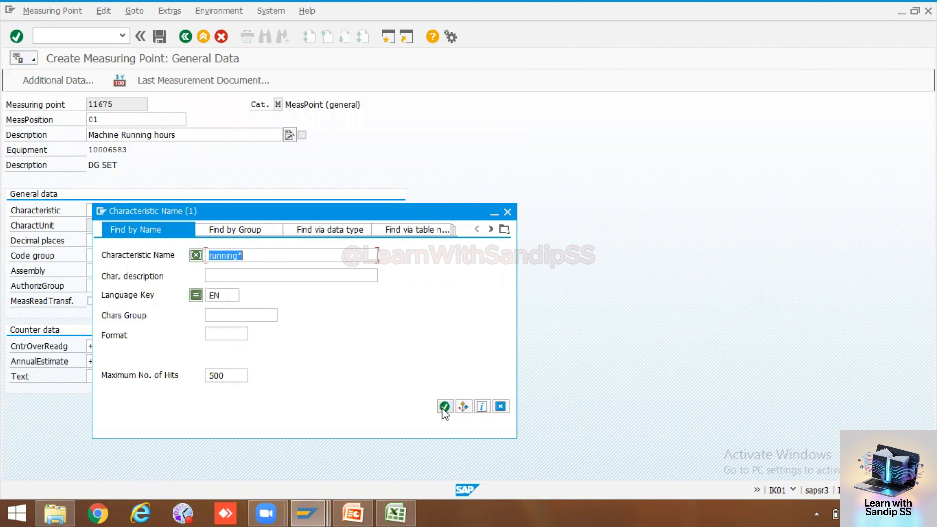
click(271, 255)
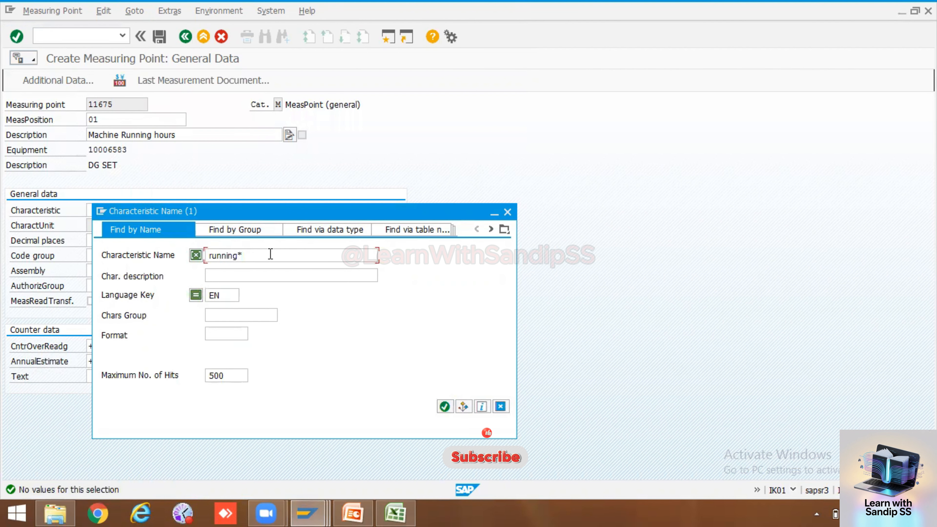
key(BackSpace)
key(BackSpace)
key(BackSpace)
key(BackSpace)
key(BackSpace)
key(BackSpace)
key(BackSpace)
key(BackSpace)
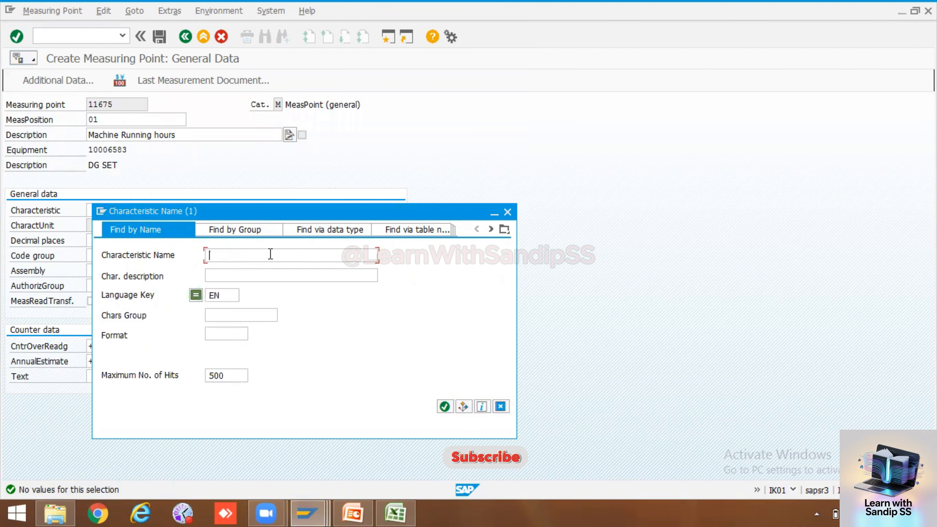
text(hr*)
click(445, 406)
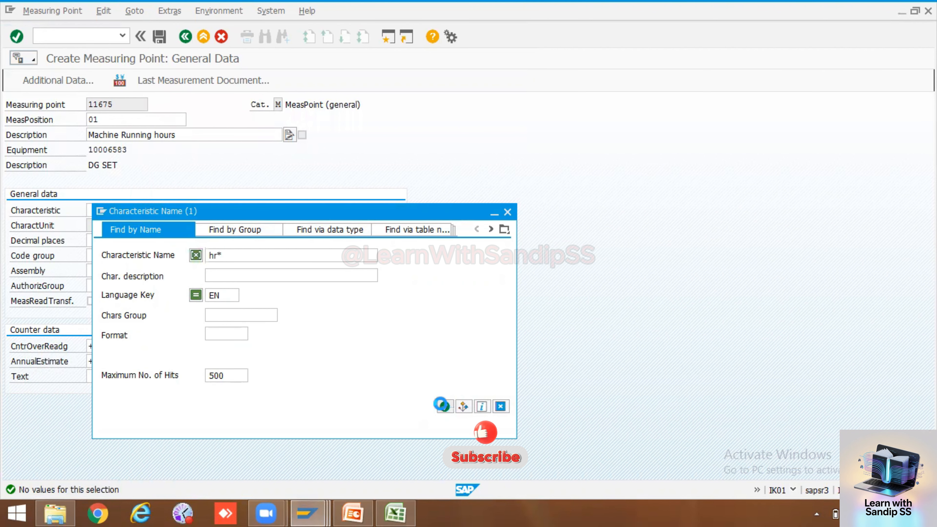
key(BackSpace)
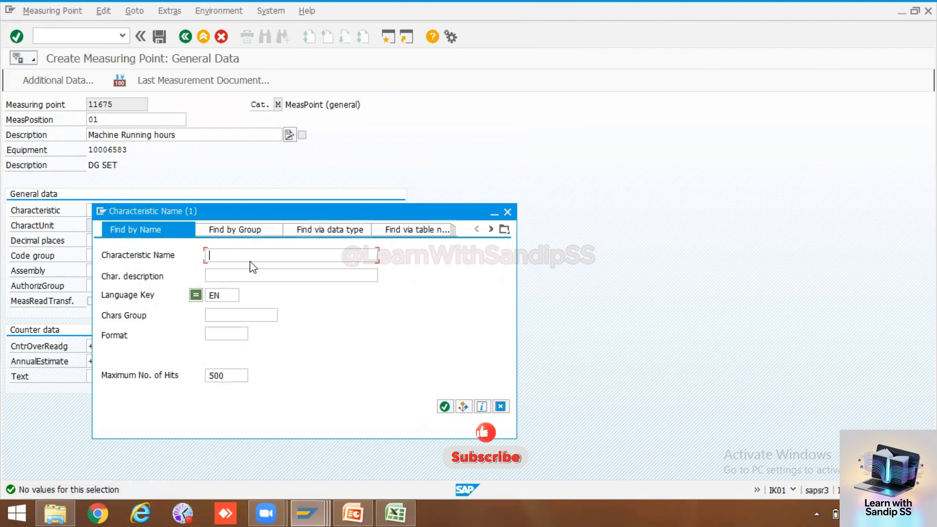
click(444, 406)
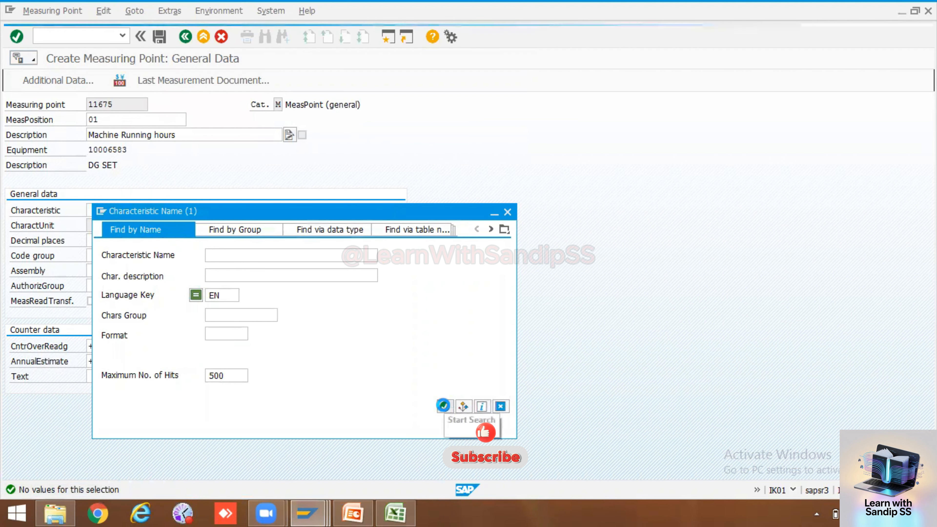
List all 500 characteristics with no name filter and browse their descriptions and formats
click(444, 406)
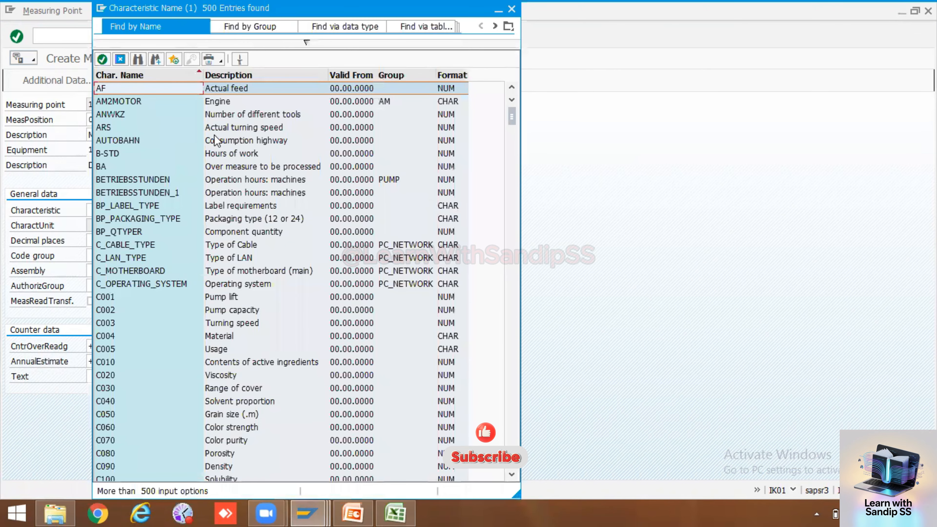
scroll(233, 214, down, 2)
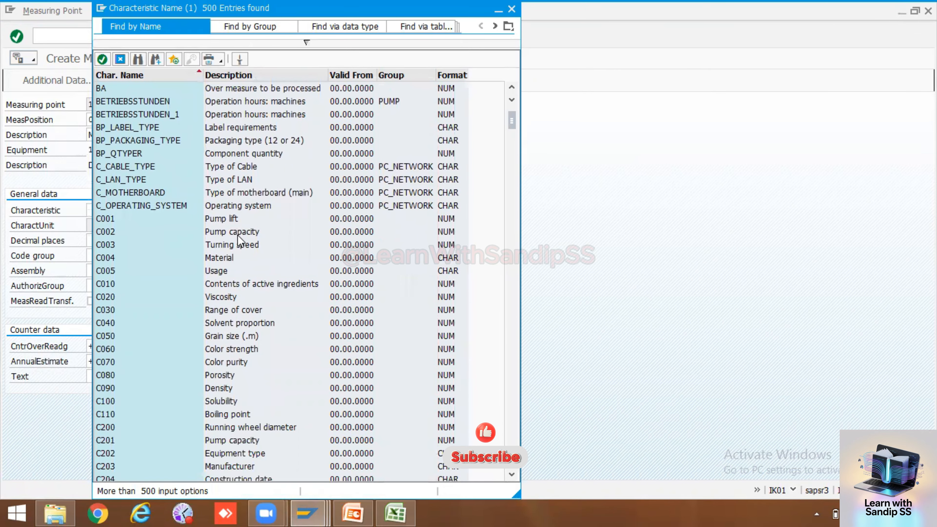
scroll(232, 221, down, 10)
scroll(237, 237, down, 4)
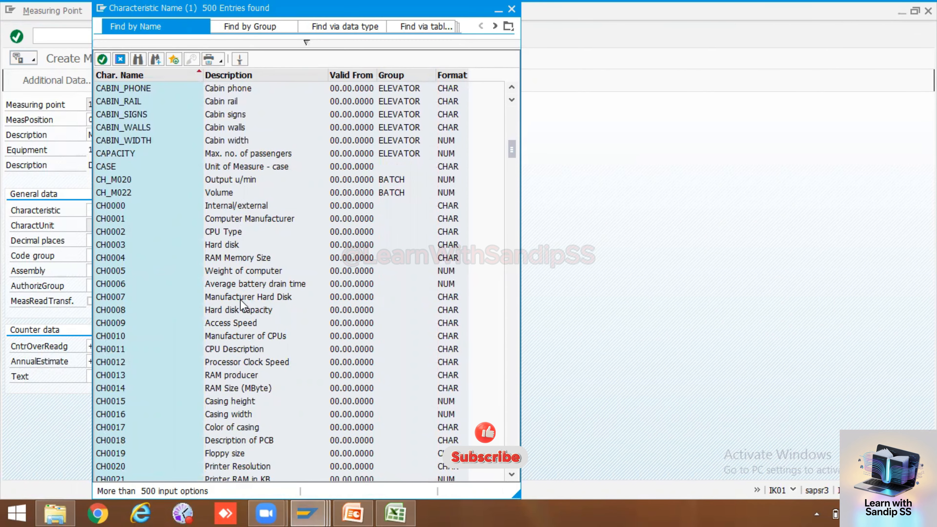
scroll(240, 300, down, 5)
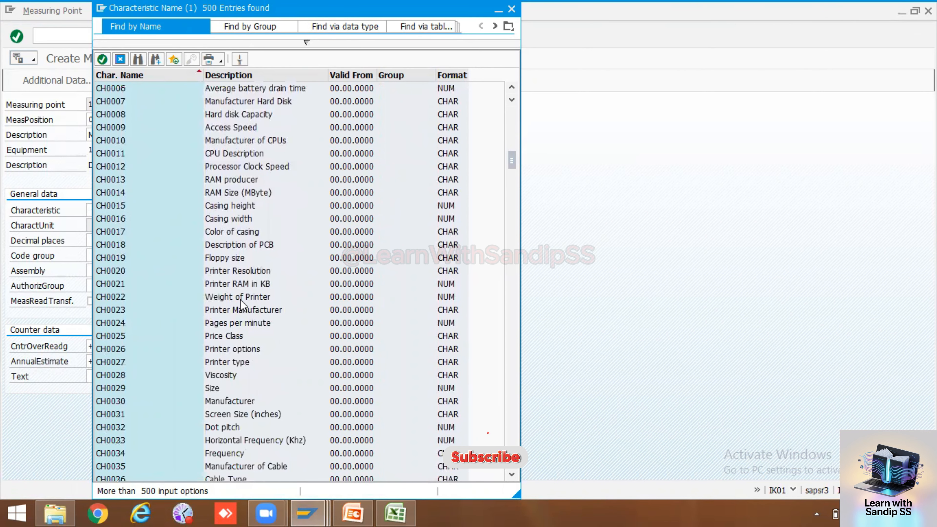
scroll(240, 300, down, 8)
scroll(240, 299, down, 13)
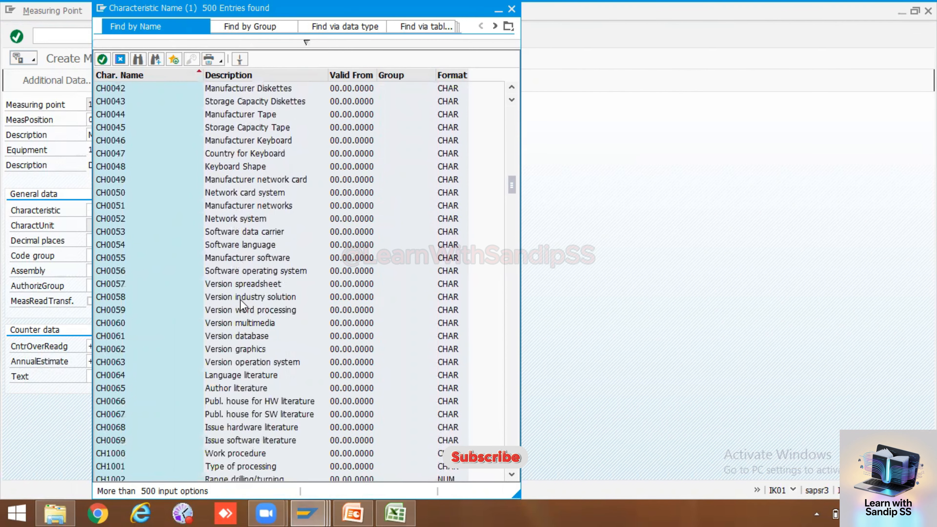
scroll(240, 300, down, 20)
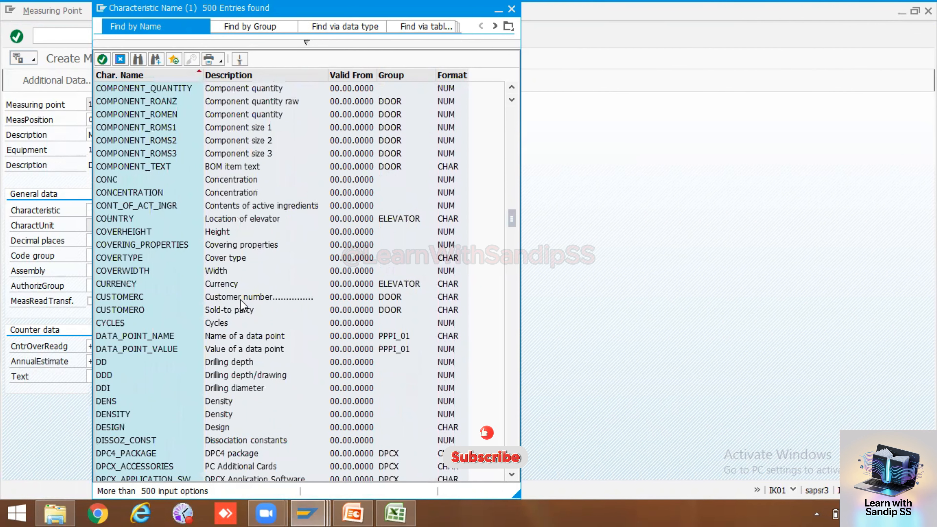
scroll(240, 300, down, 4)
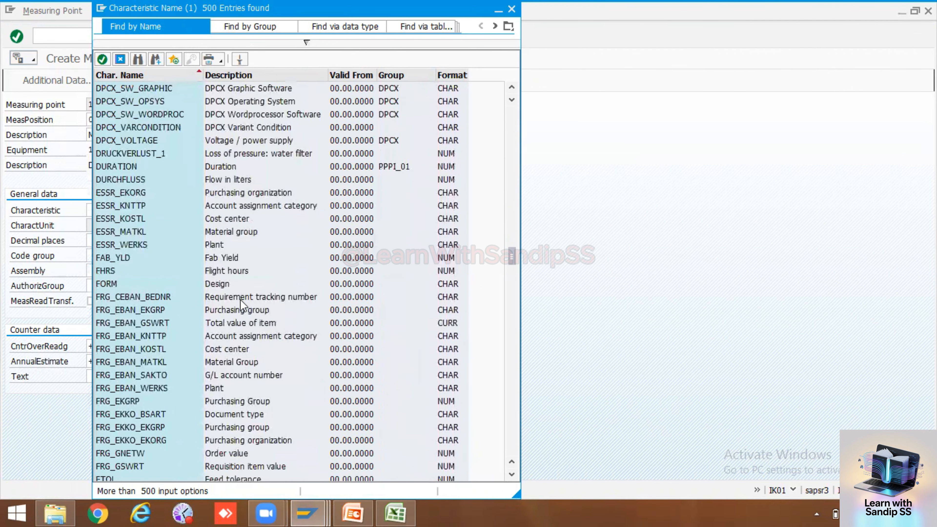
scroll(240, 300, down, 4)
scroll(240, 300, down, 4)
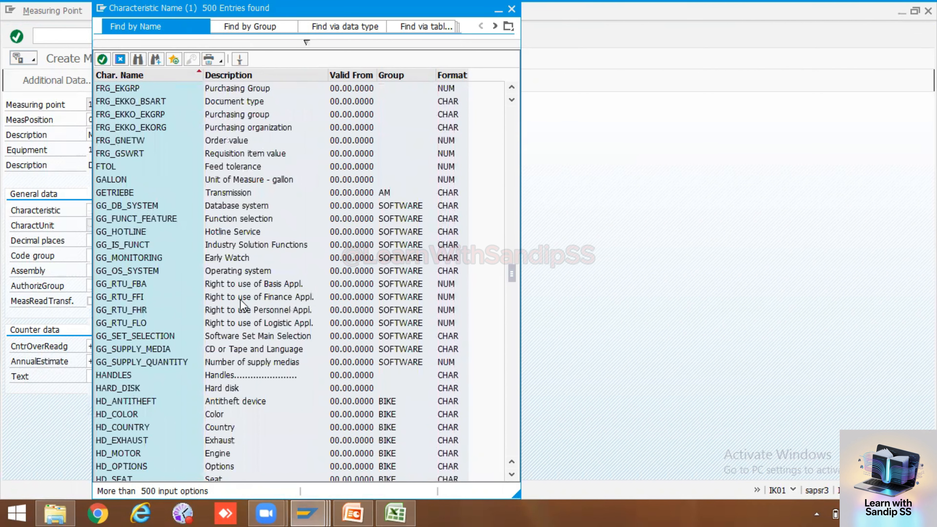
scroll(240, 299, up, 5)
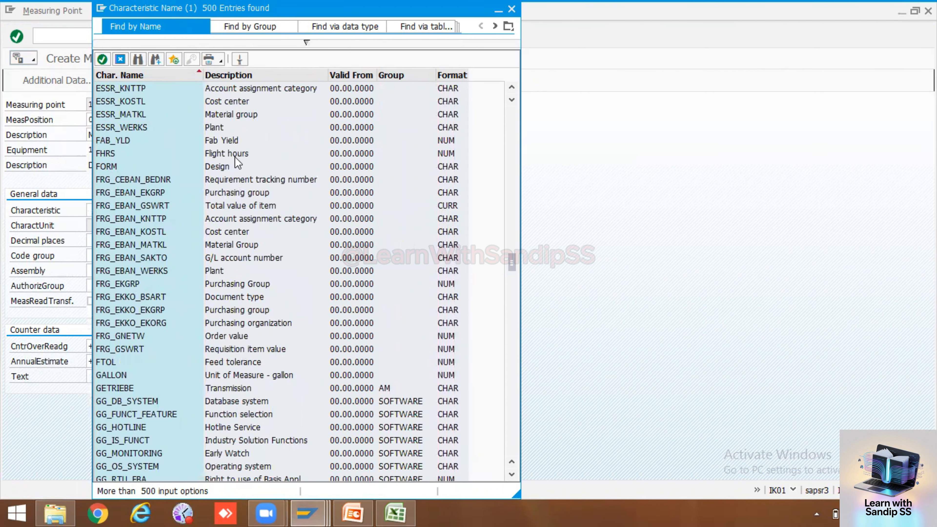
scroll(245, 154, down, 8)
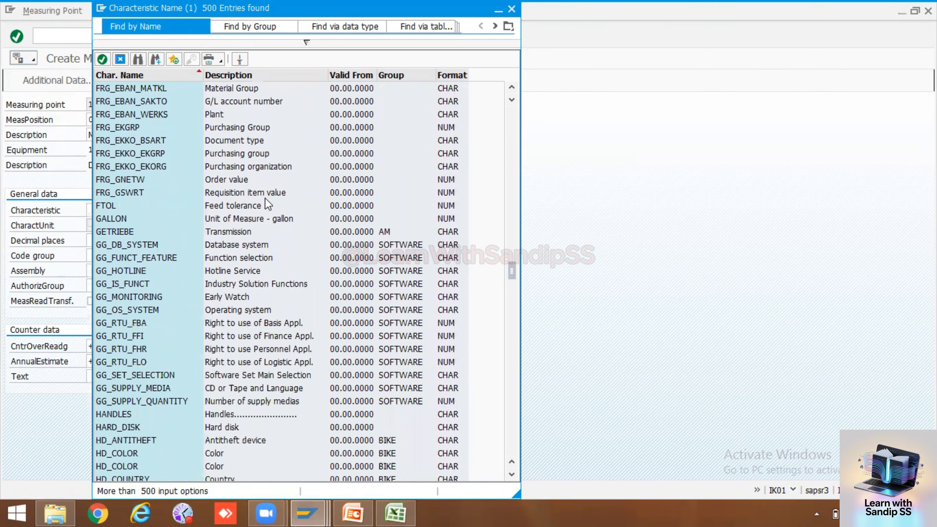
scroll(264, 198, down, 14)
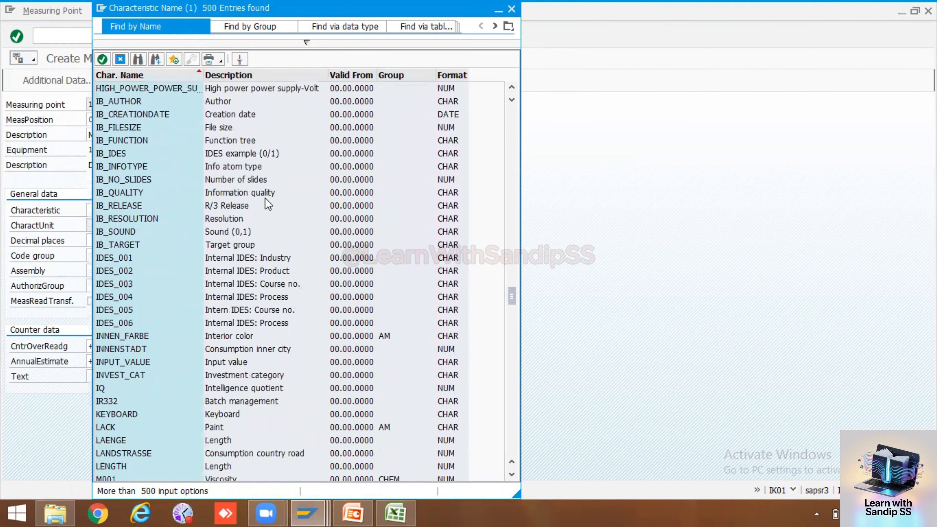
scroll(267, 203, down, 6)
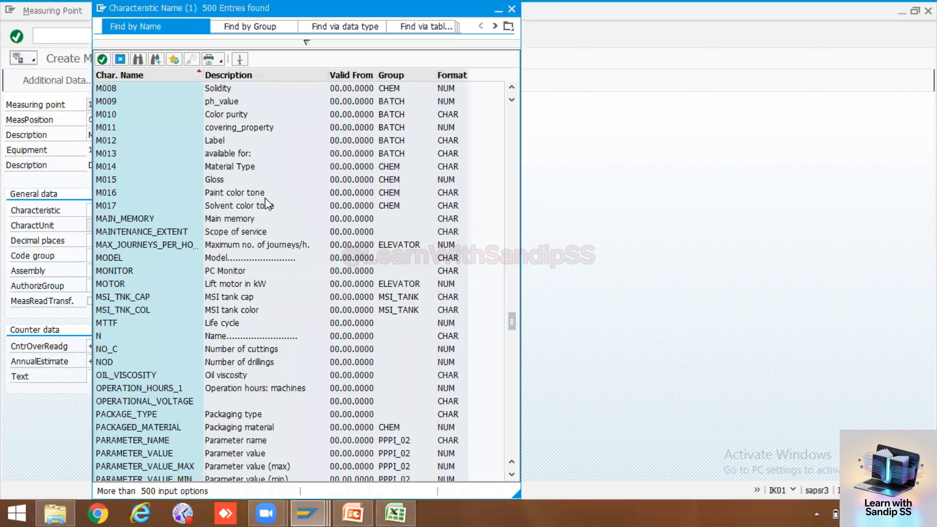
scroll(265, 198, down, 20)
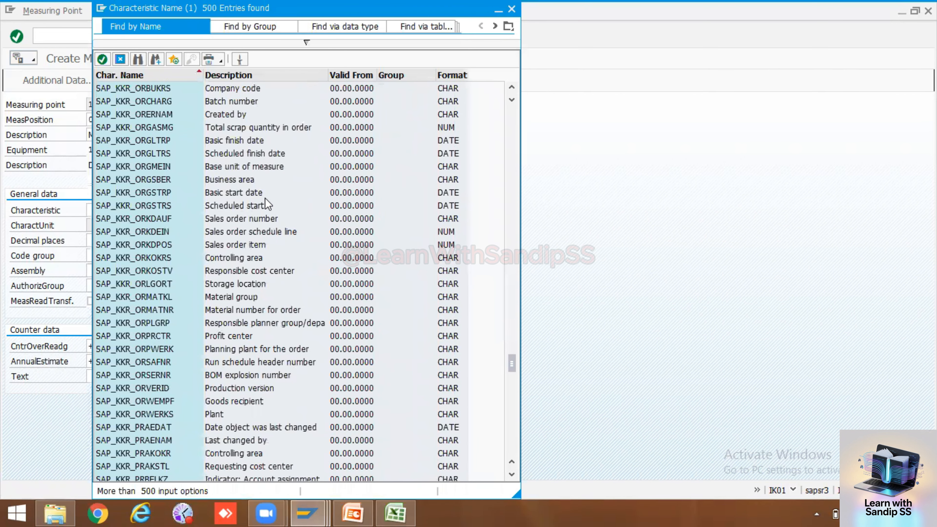
scroll(265, 198, down, 20)
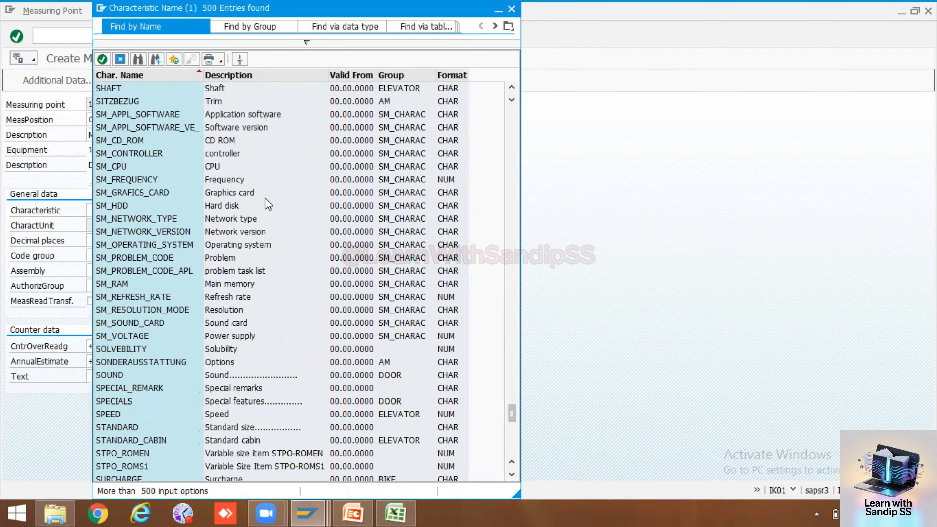
scroll(265, 198, down, 18)
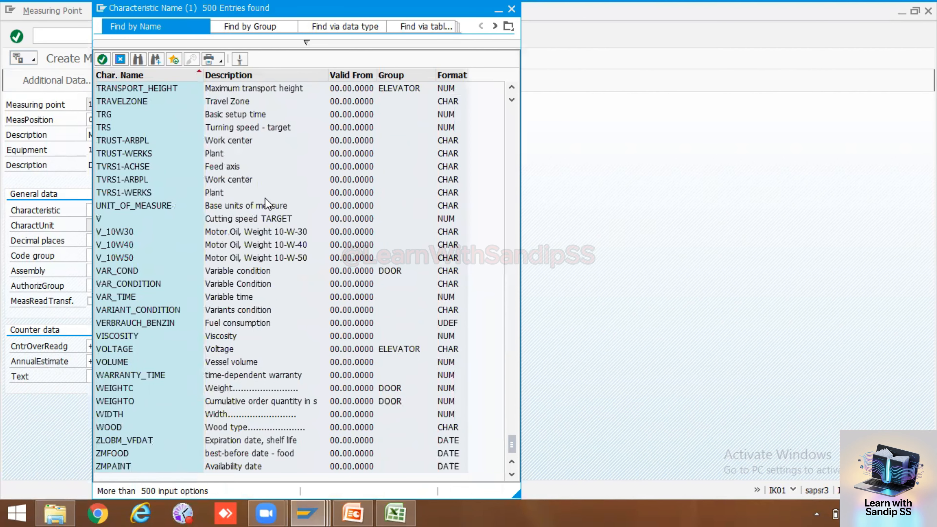
scroll(269, 224, up, 10)
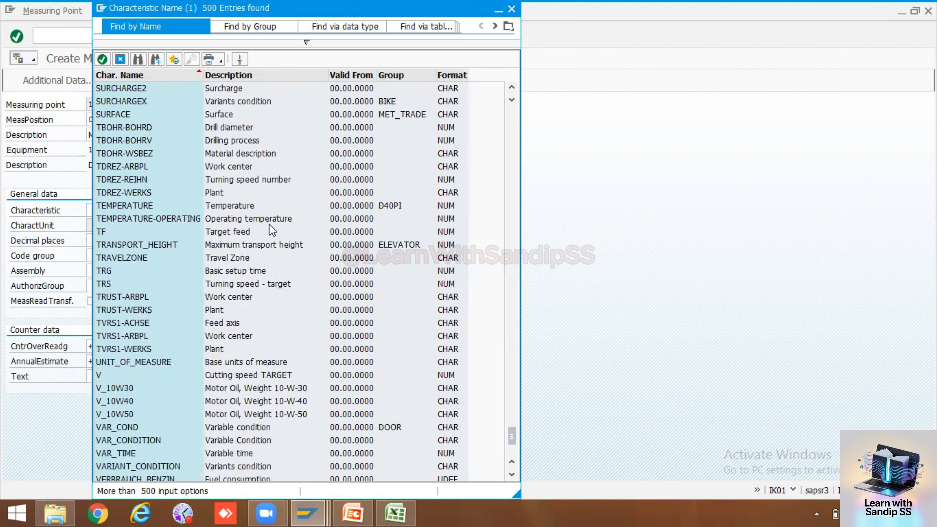
scroll(269, 226, up, 5)
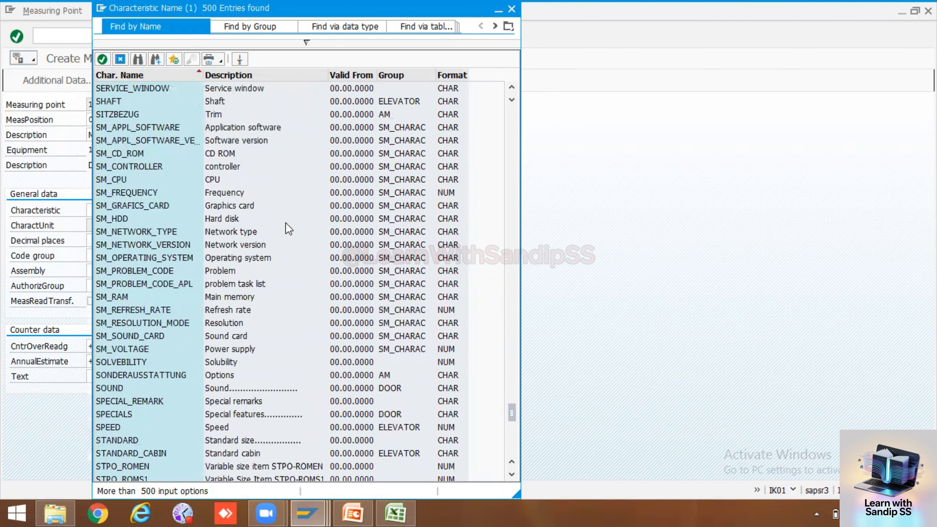
Cancel the unsaved measuring point, close the leftover hit list, and clear the Equipment field
click(659, 231)
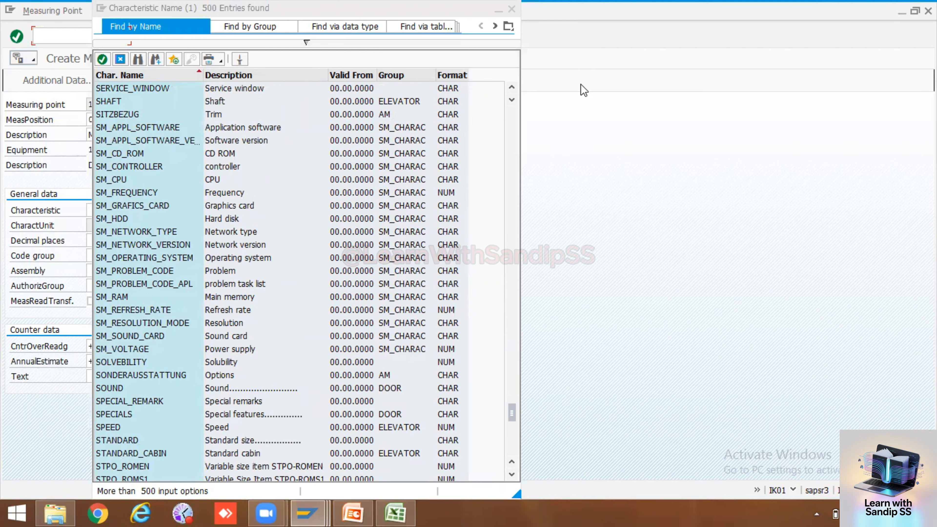
key(F12)
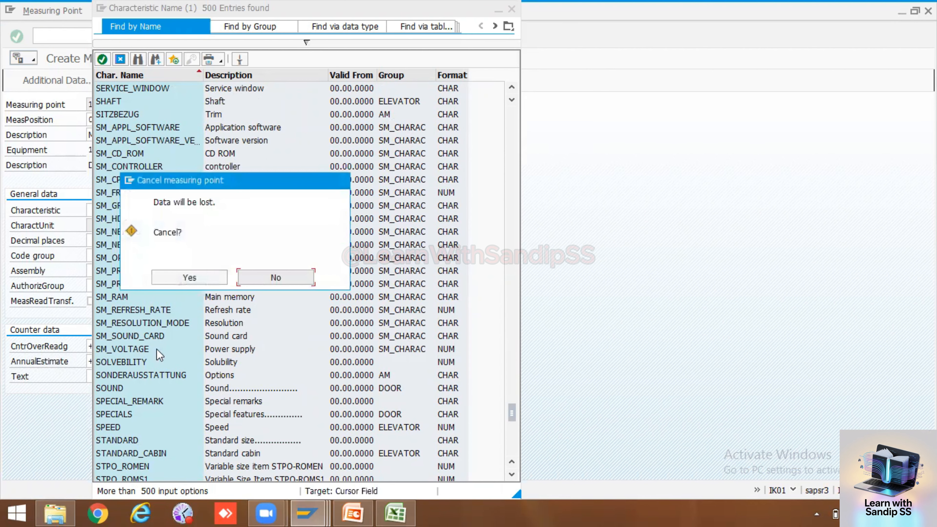
click(188, 277)
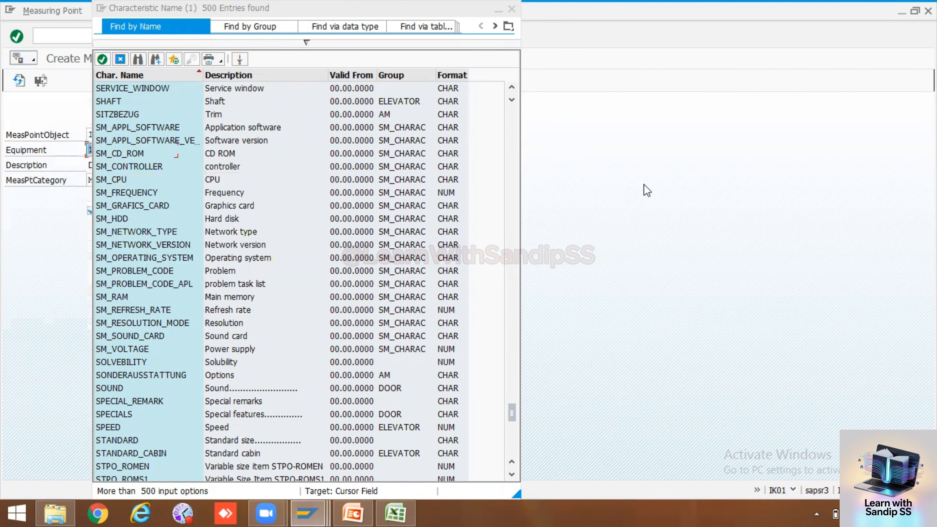
double_click(158, 88)
key(BackSpace)
click(216, 116)
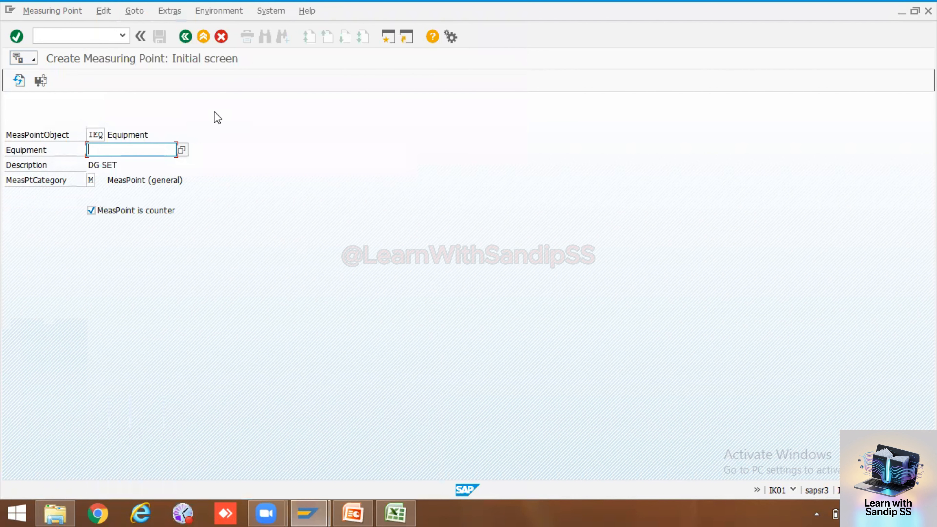
Start creating the new characteristic RUNNING_HRS in CT04
click(63, 34)
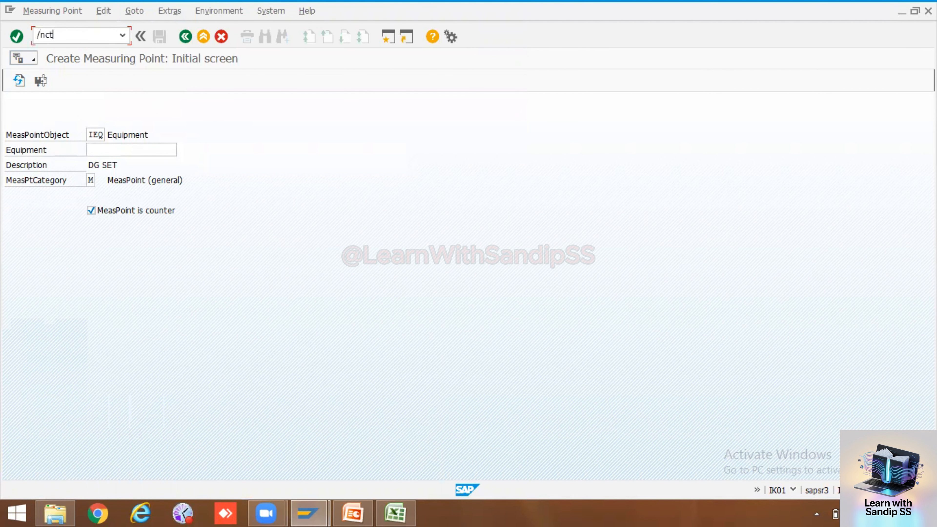
key(Return)
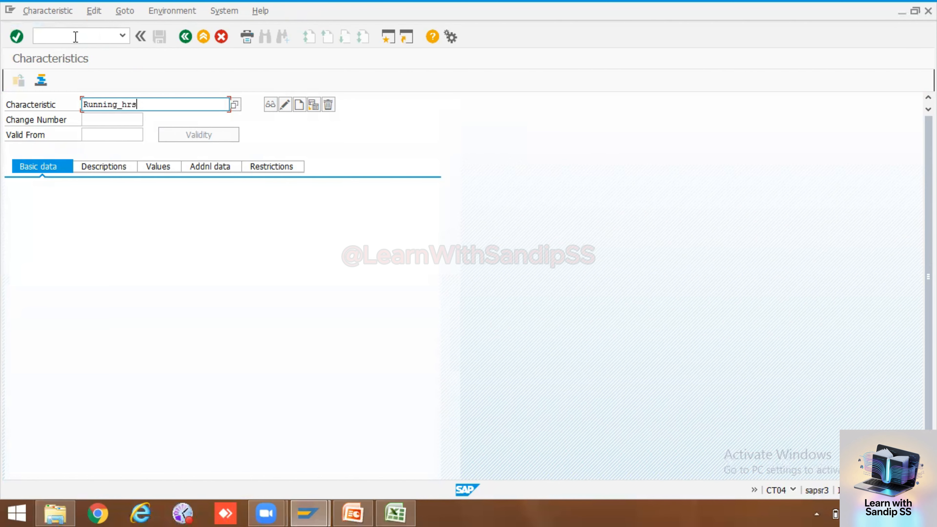
key(Return)
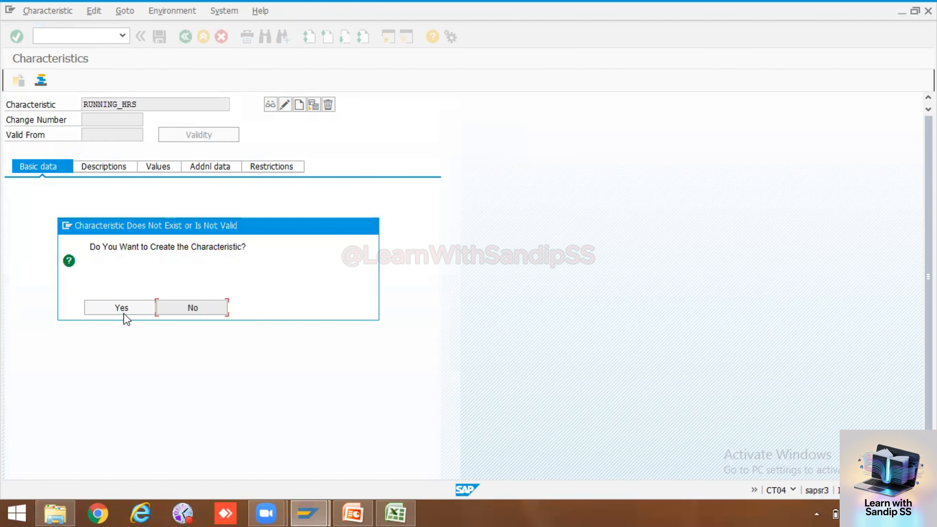
click(120, 311)
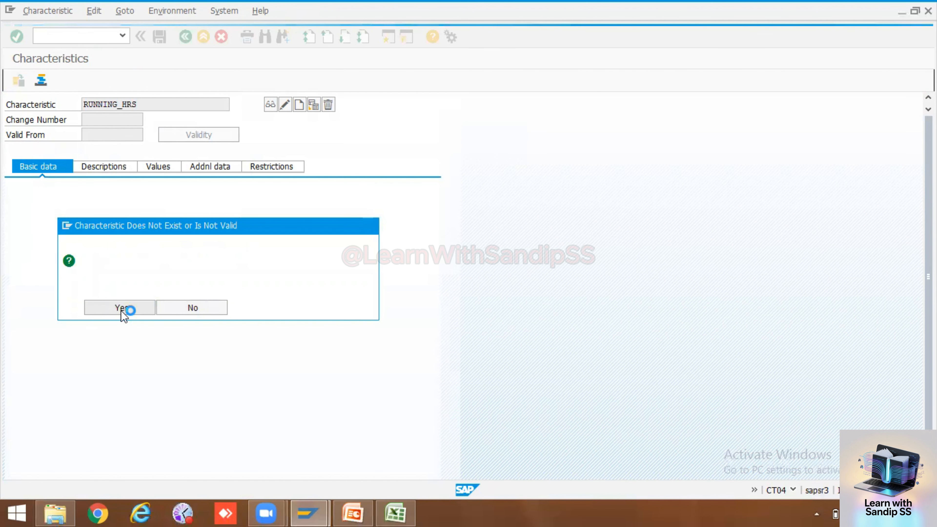
Copy the name RUNNING_HRS into cell C61 of the PM workbook and return to SAP
drag(147, 105, 84, 105)
key(ctrl+c)
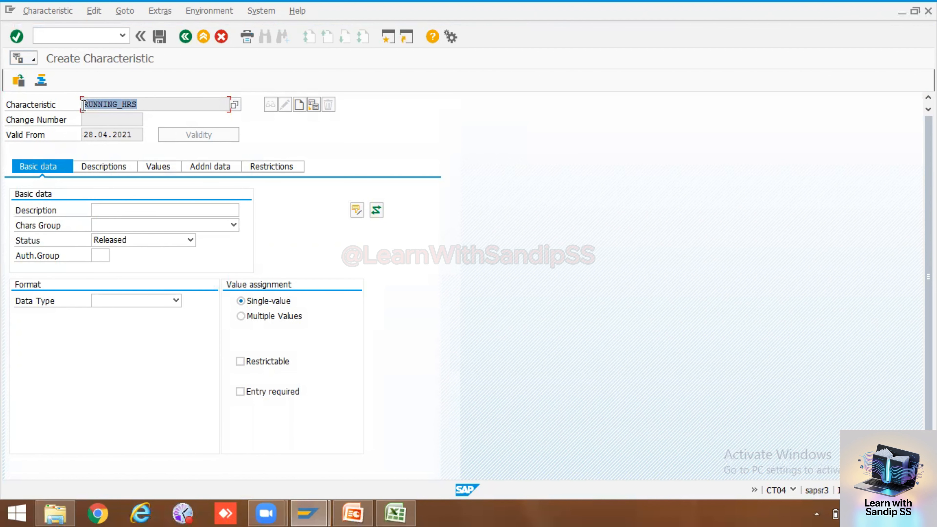
click(395, 513)
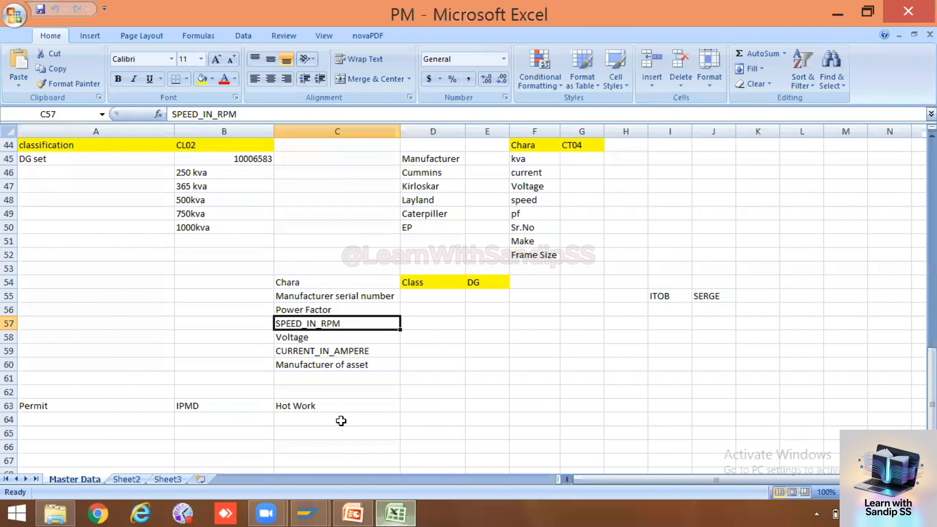
click(301, 379)
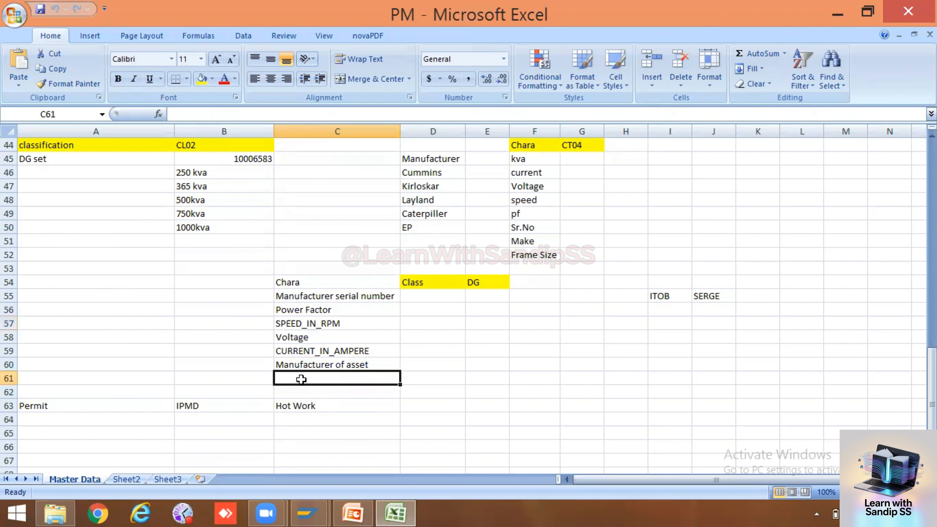
key(ctrl+v)
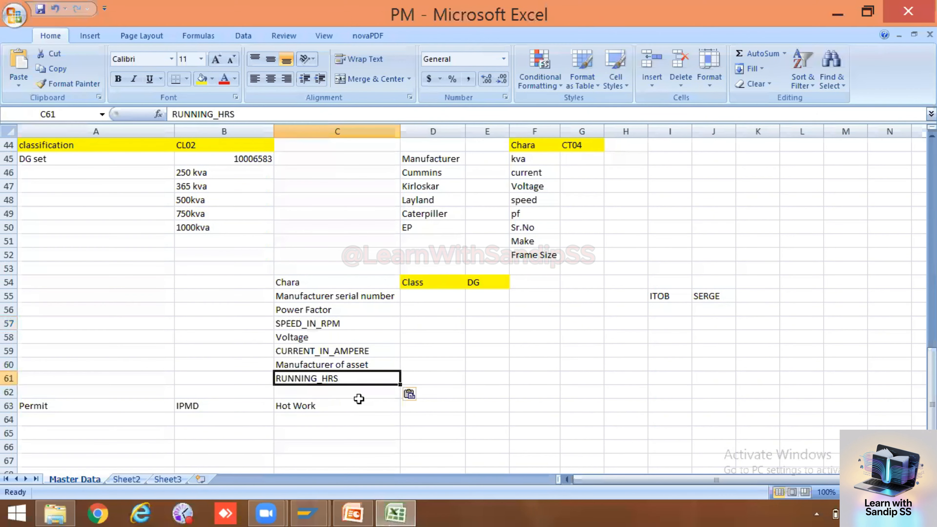
key(alt+Tab)
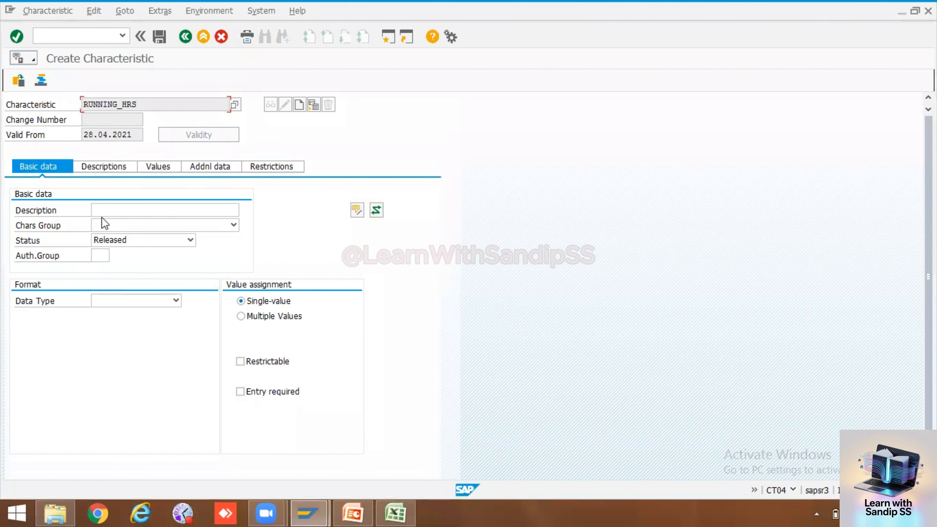
Describe the characteristic as 'Machine Running hours', leaving the characteristic group empty
click(108, 209)
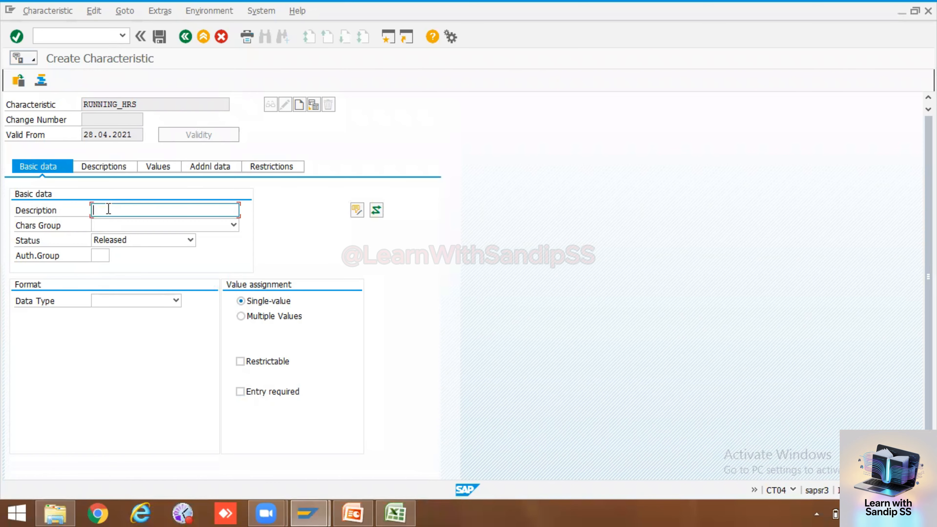
text(Machine Running hours)
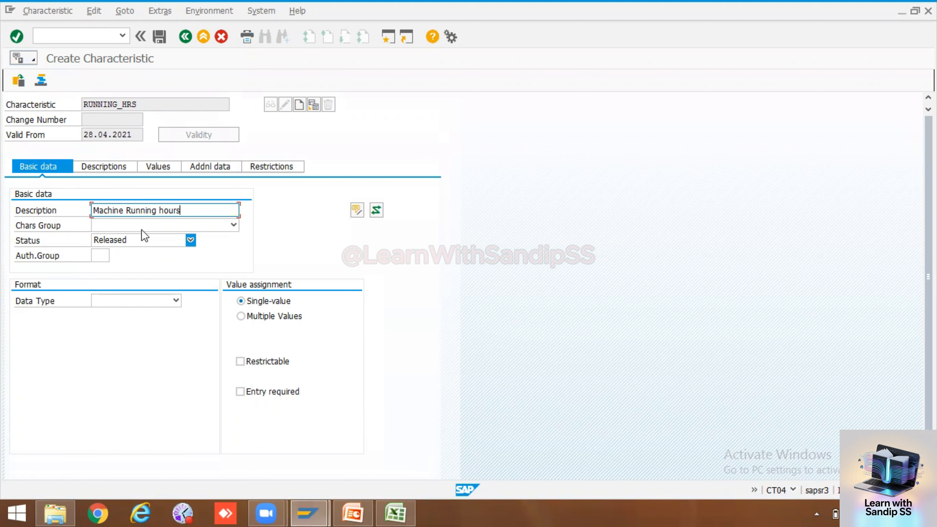
click(148, 226)
scroll(148, 225, down, 8)
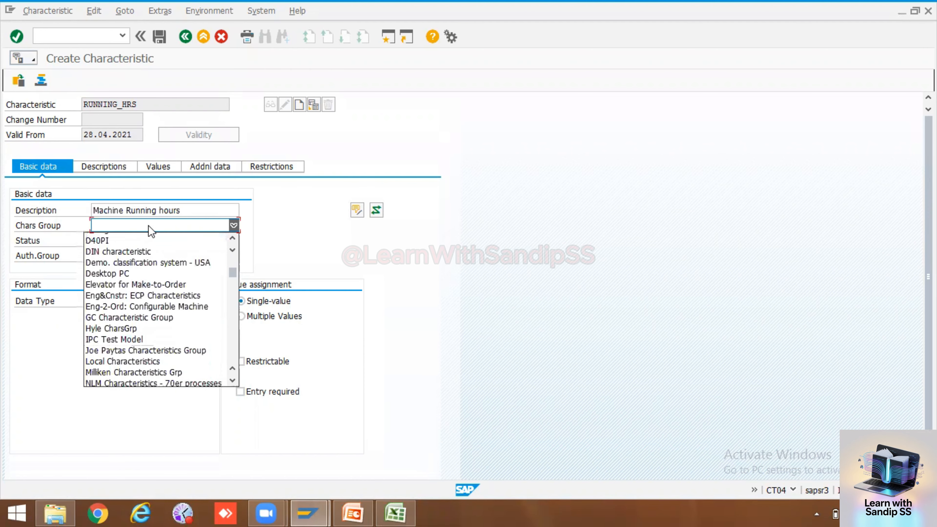
scroll(147, 226, down, 2)
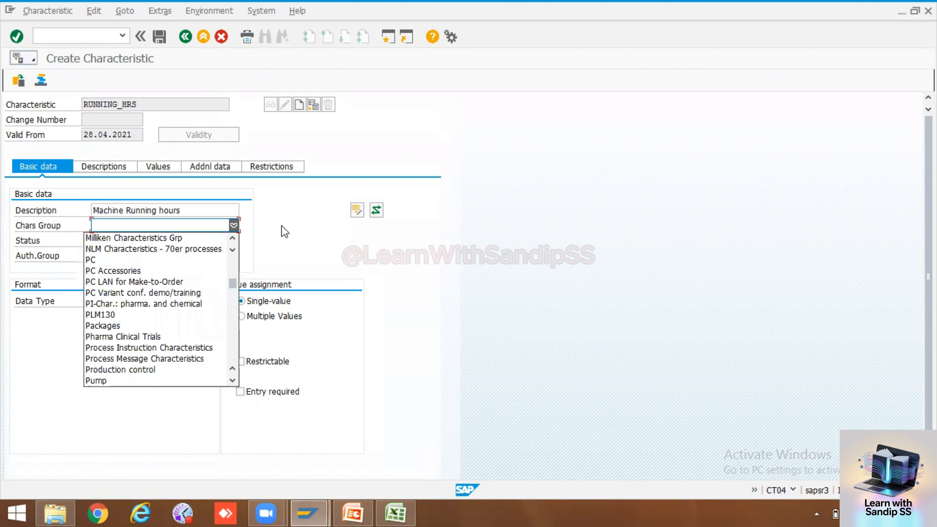
click(338, 226)
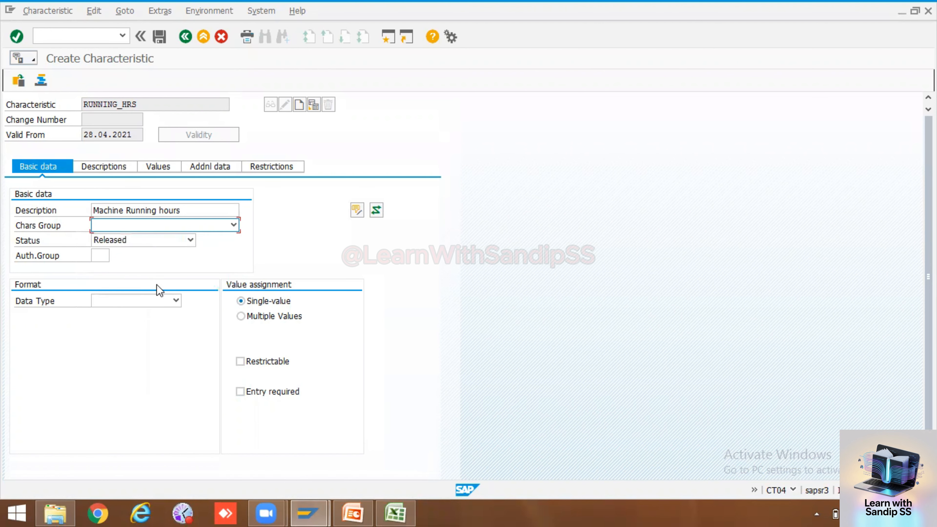
Make RUNNING_HRS numeric with 4 characters and unit HUR, then save it
click(164, 299)
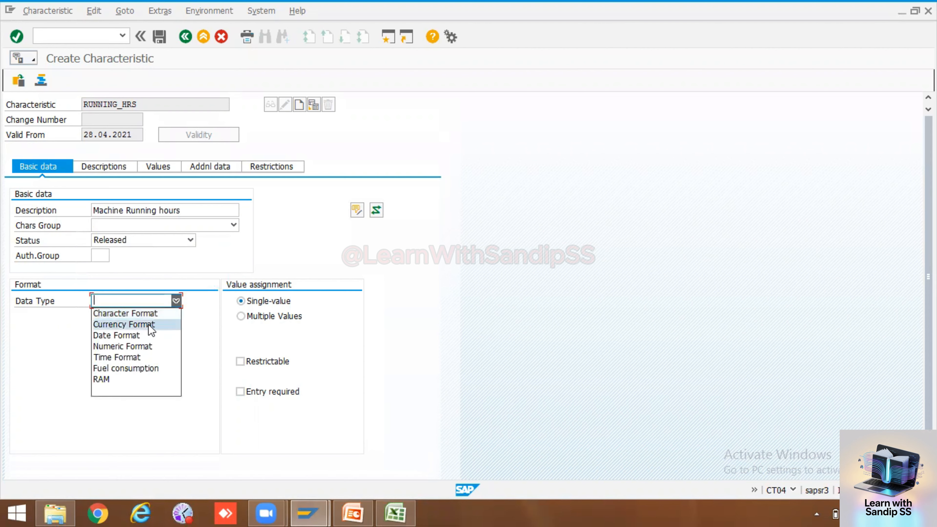
click(148, 346)
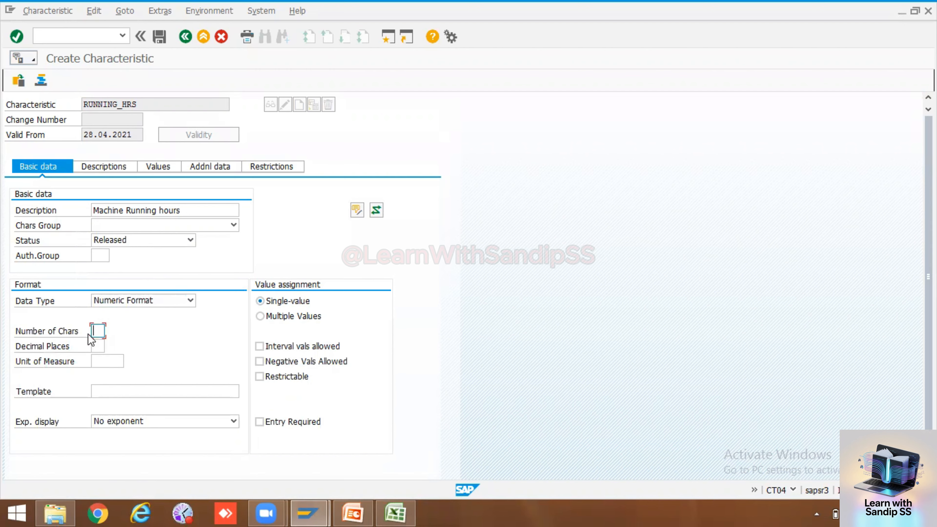
text(4)
key(Return)
click(128, 361)
click(129, 362)
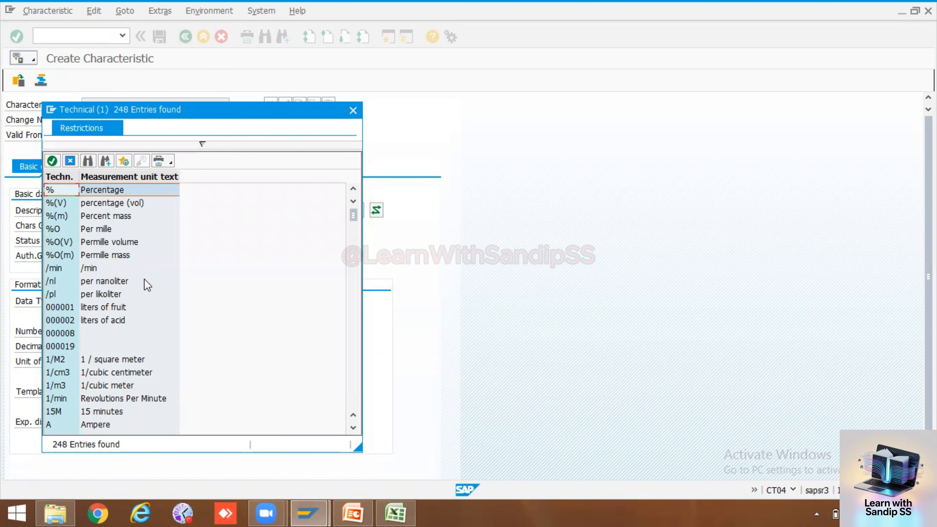
scroll(145, 279, down, 9)
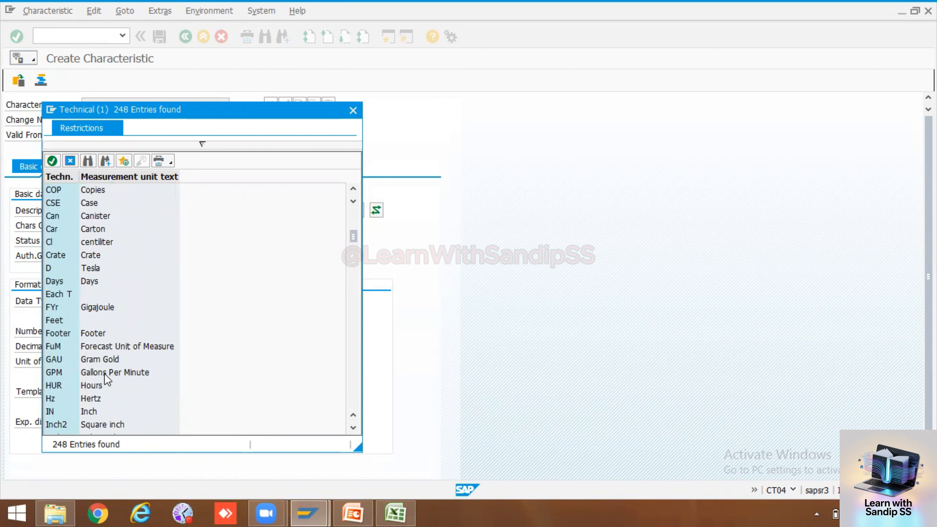
double_click(94, 385)
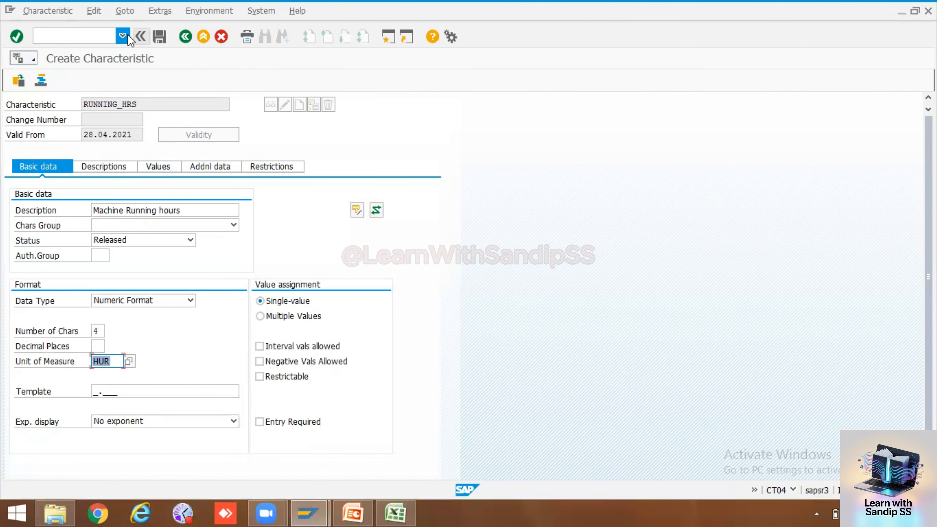
click(160, 36)
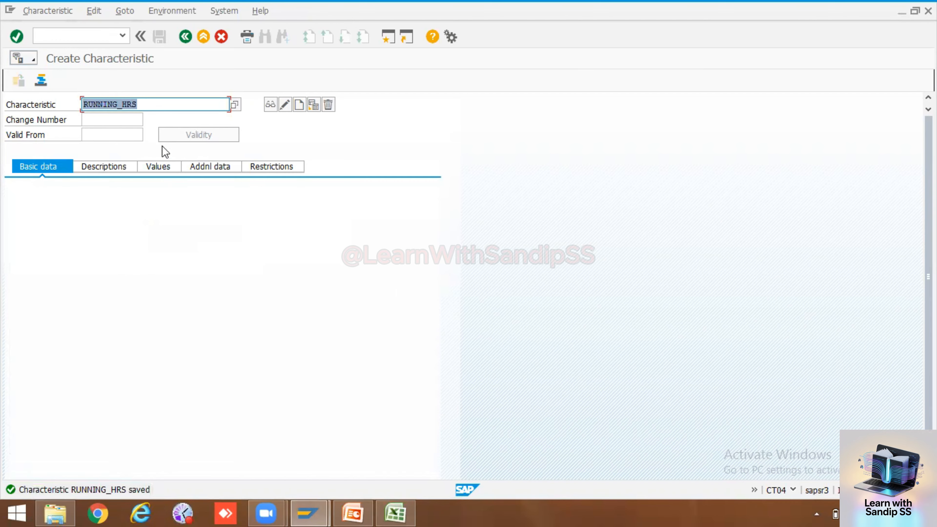
Open IK01 in a new session and create a counter-type measuring point
drag(137, 104, 85, 107)
click(85, 36)
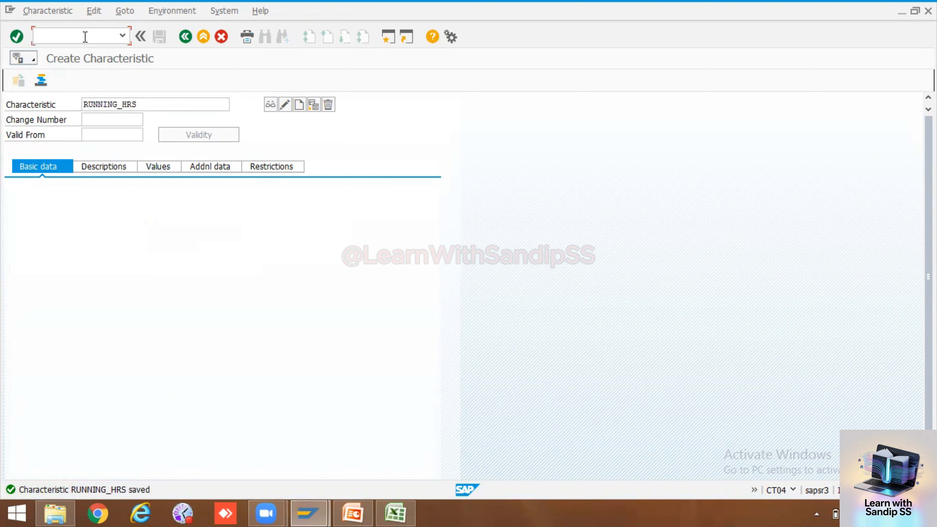
text(/oik01)
key(Return)
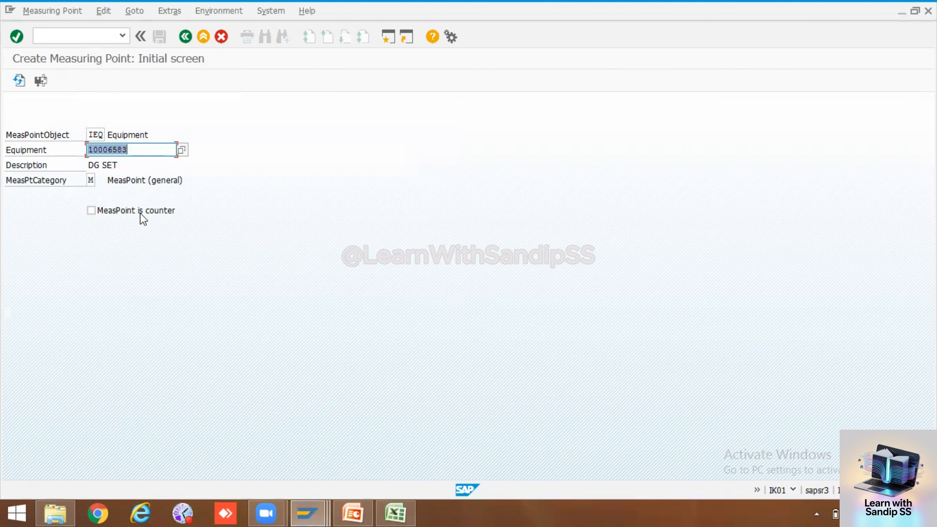
click(91, 211)
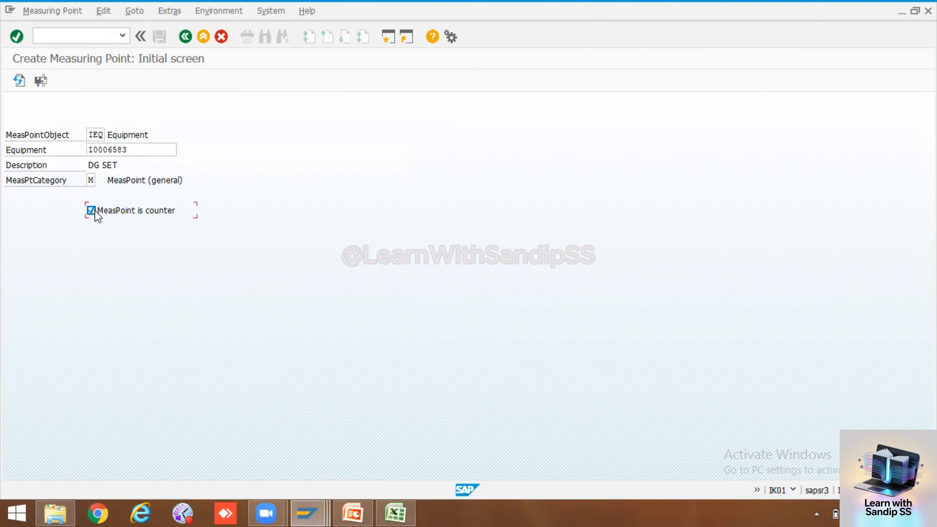
key(Return)
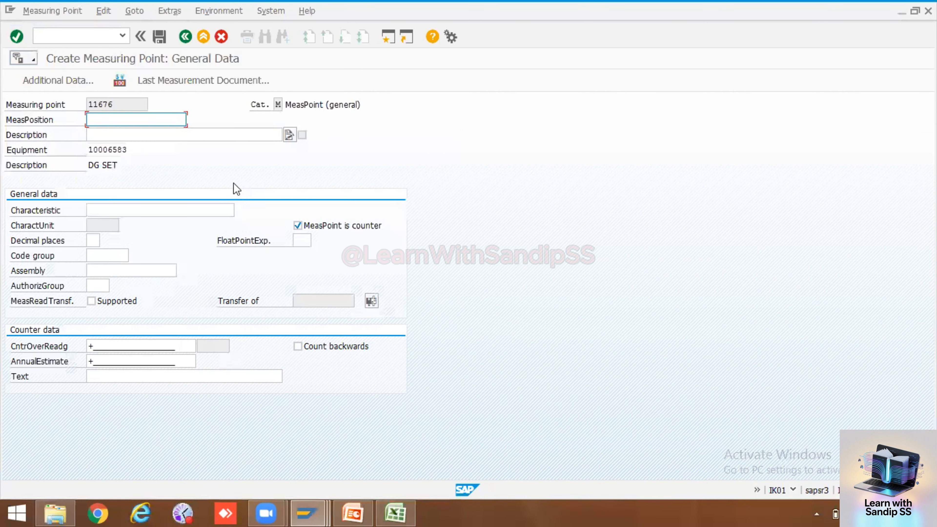
Enter position 01, description Machine Running hours and characteristic RUNNING_HRS
text(01)
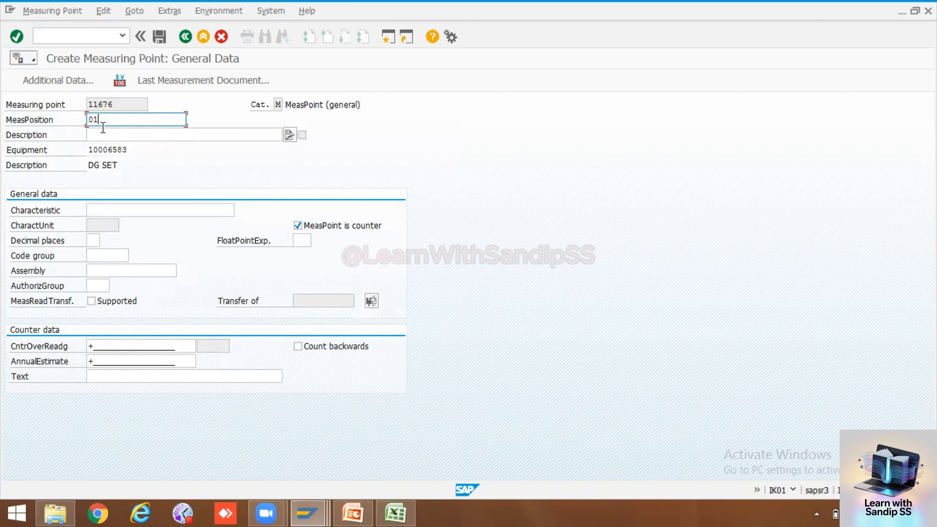
click(102, 139)
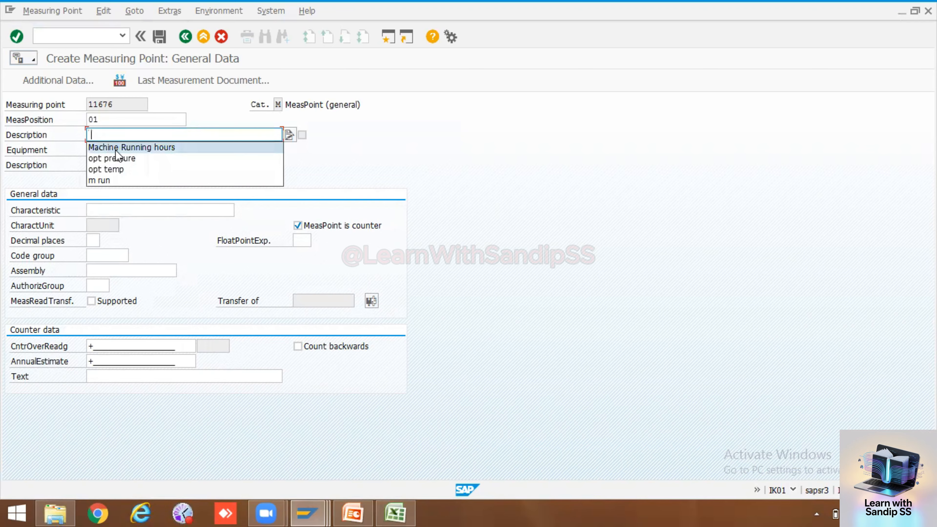
click(115, 147)
click(114, 211)
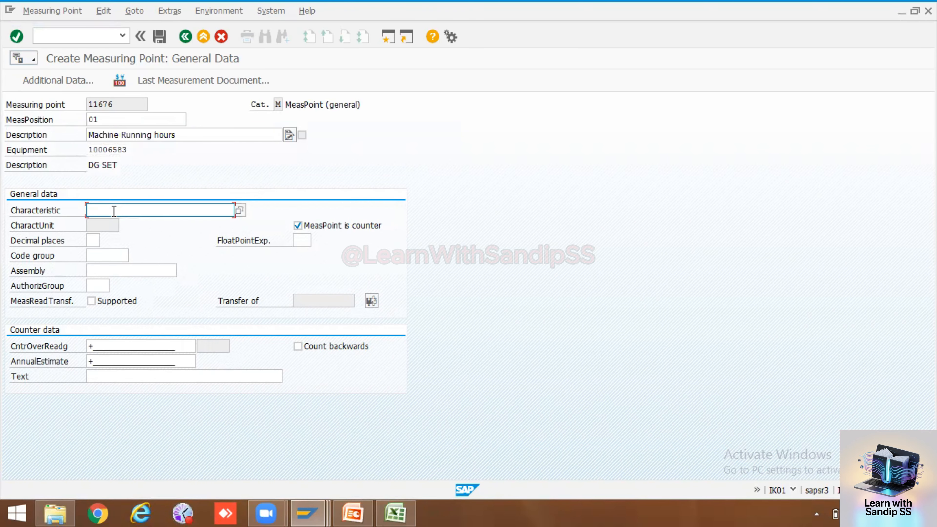
text(RUNNING_HRS)
key(Return)
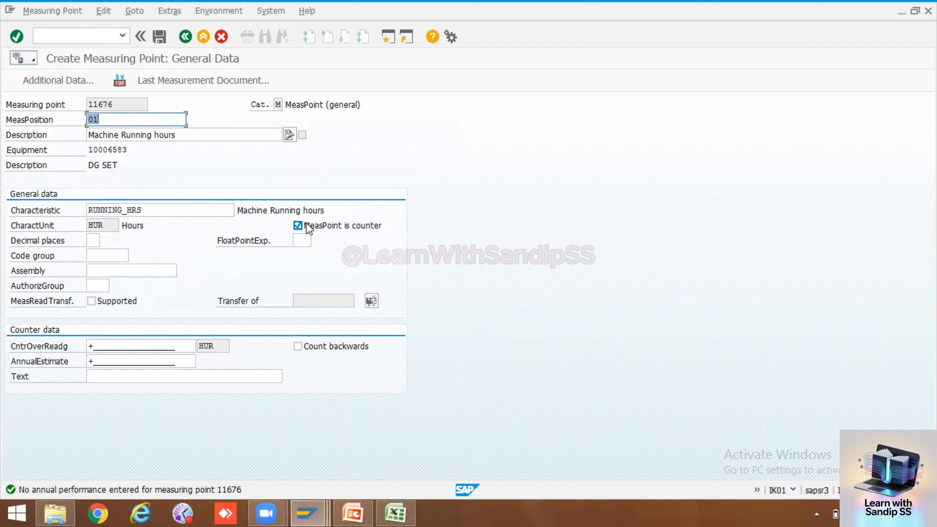
Set counter overflow 9999 and annual estimate 3000, then copy measuring point number 11676
click(137, 345)
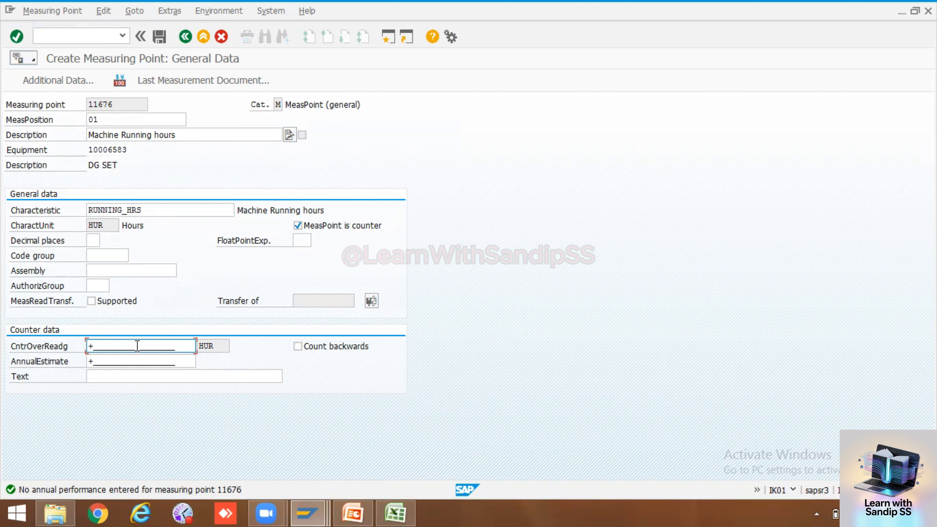
text(9999)
click(152, 362)
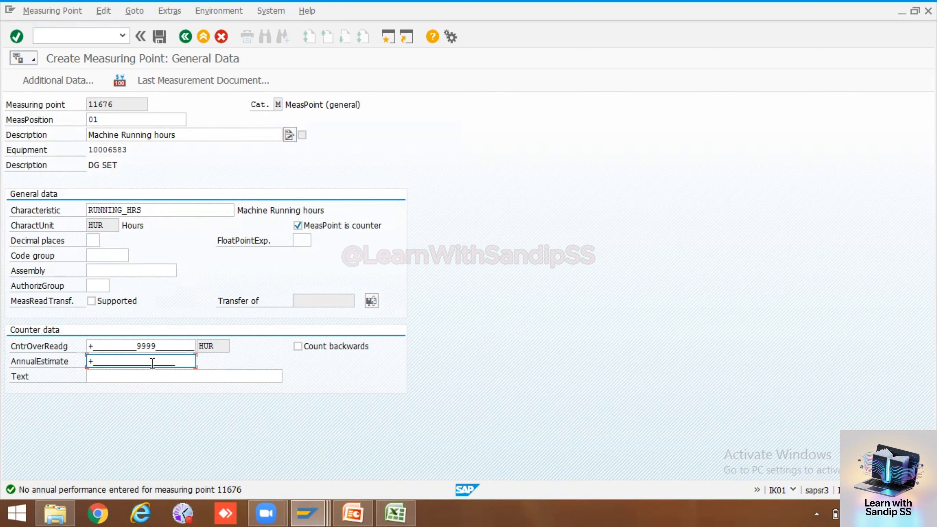
text(3000)
drag(123, 105, 86, 106)
key(ctrl+c)
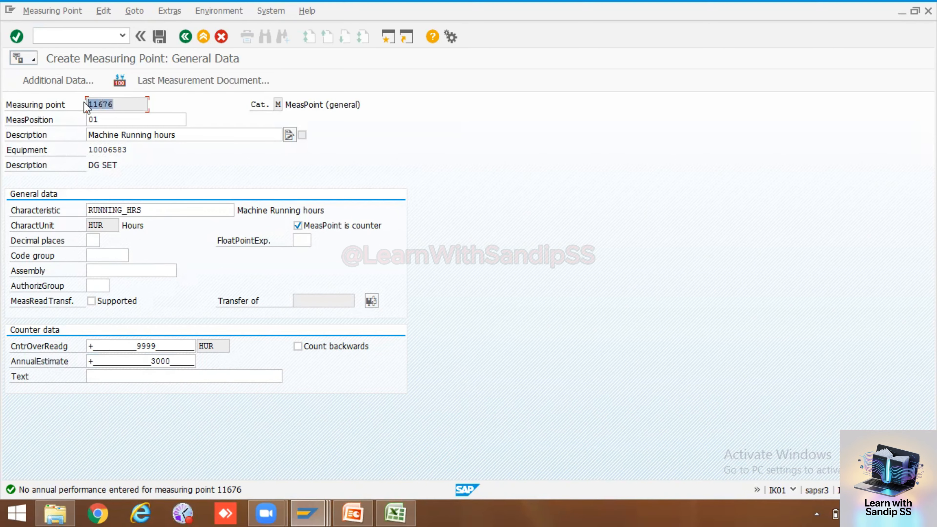
click(87, 107)
Enter 'Measuring point' in B65 and paste 11676 into C65
click(395, 513)
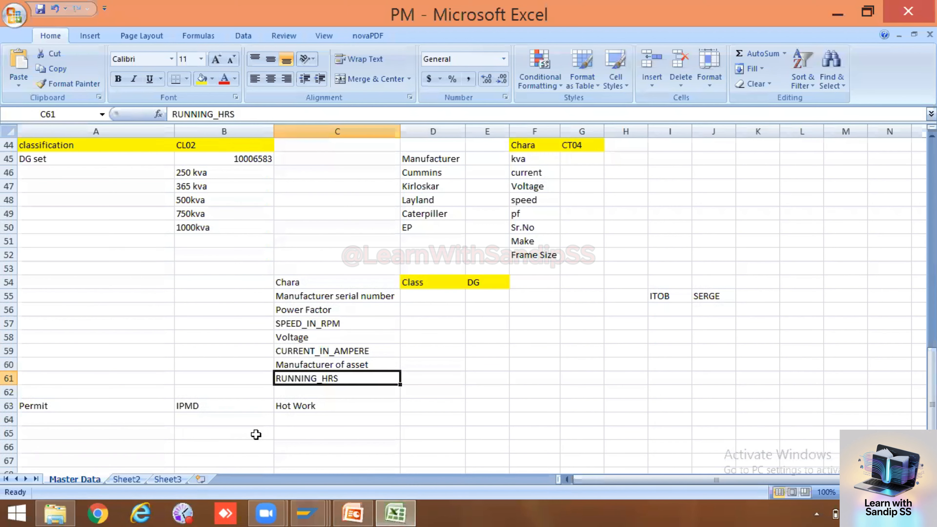
double_click(232, 434)
text(Mear)
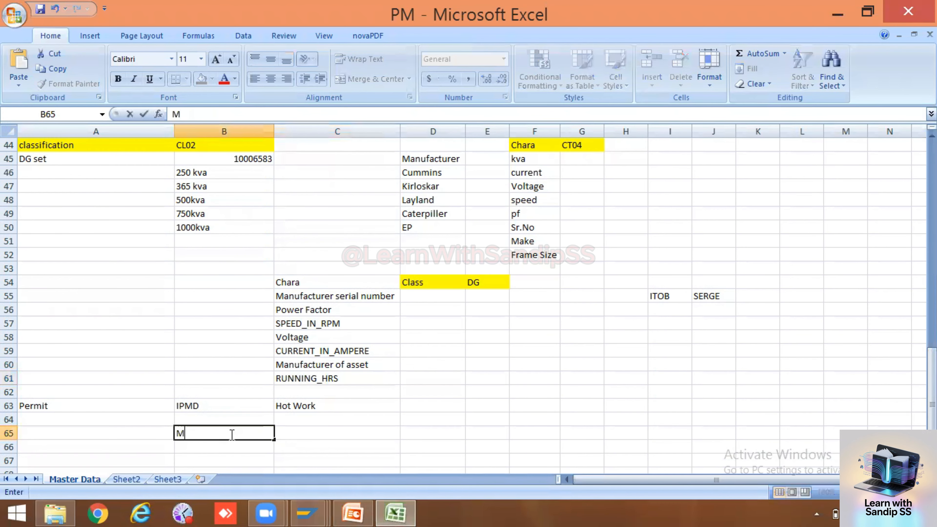
key(BackSpace)
text(sur)
key(BackSpace)
key(BackSpace)
text(uring p)
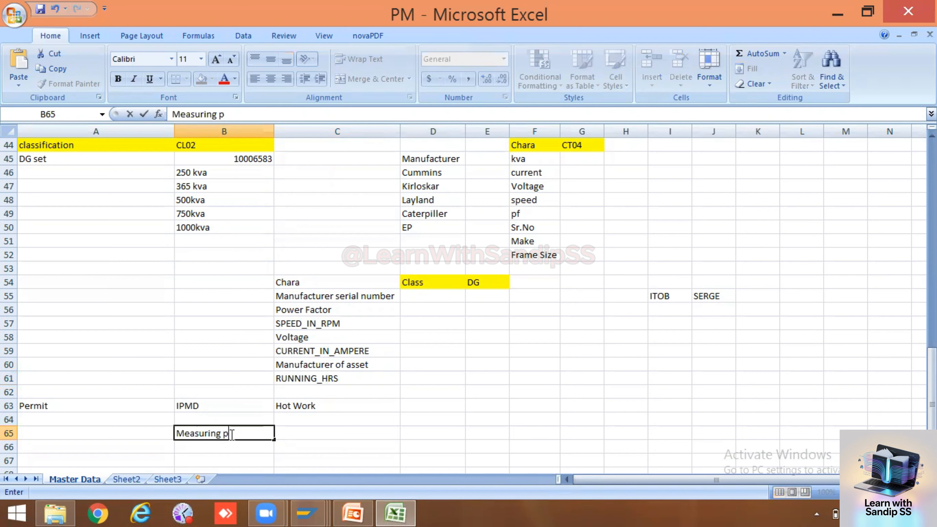
text(oint)
click(297, 433)
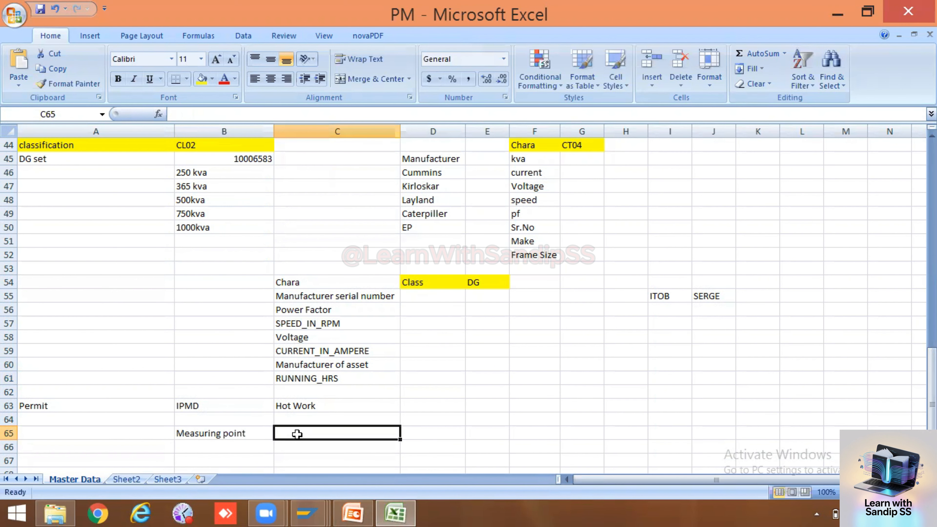
key(ctrl+v)
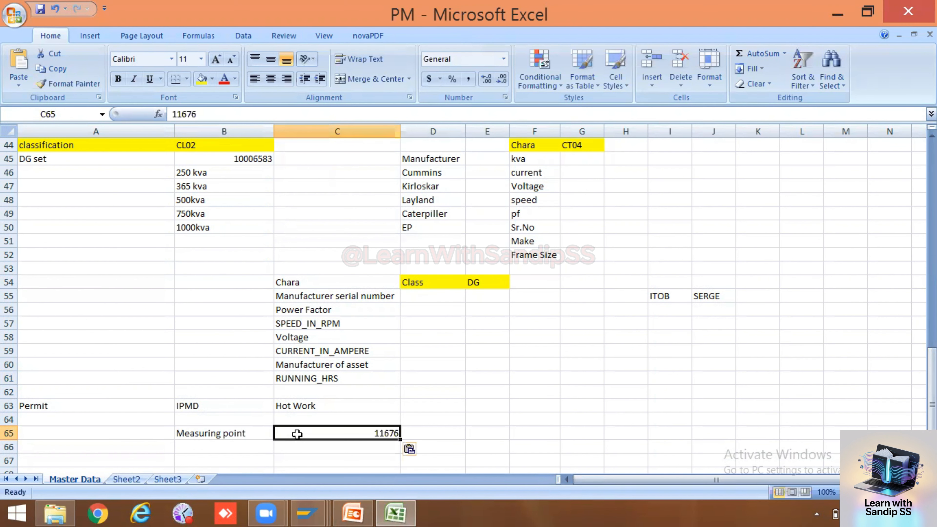
Copy RUNNING_HRS from C61 into D65 and return to the SAP measuring point window
click(414, 419)
click(325, 377)
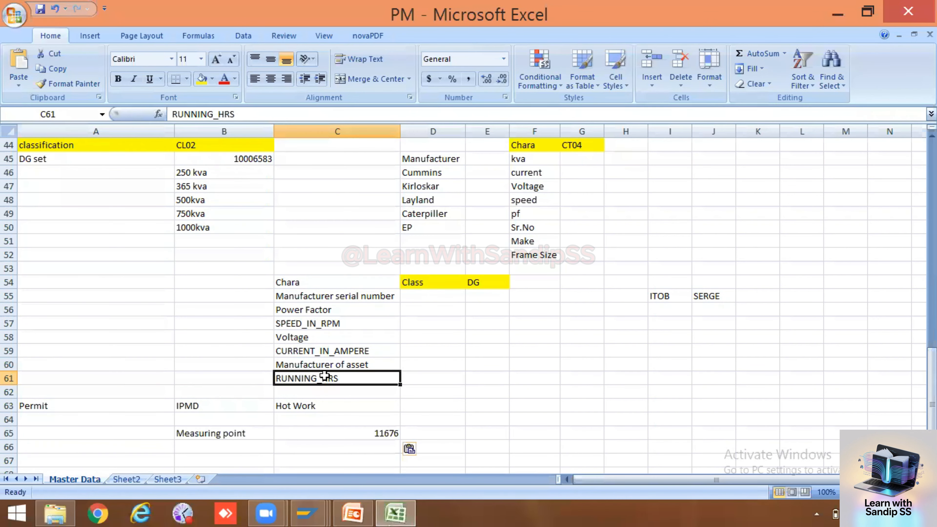
key(ctrl+c)
click(446, 430)
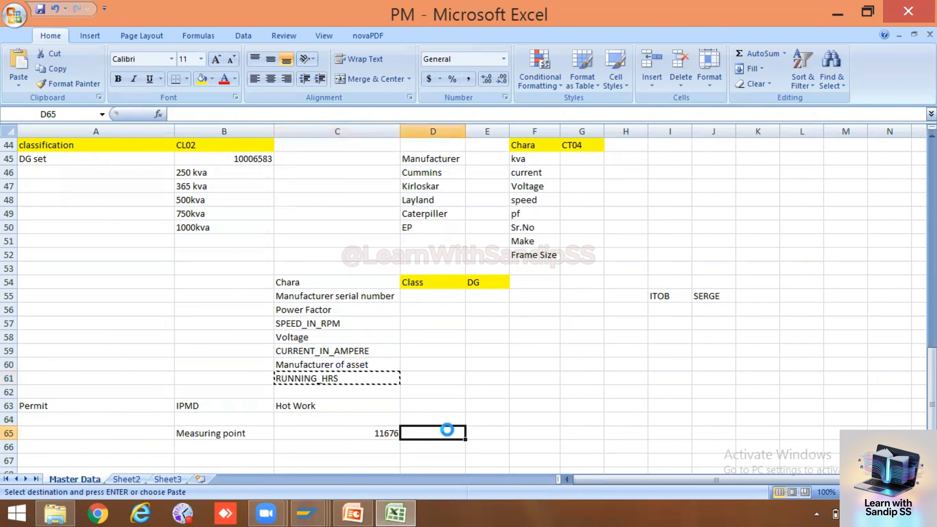
key(ctrl+v)
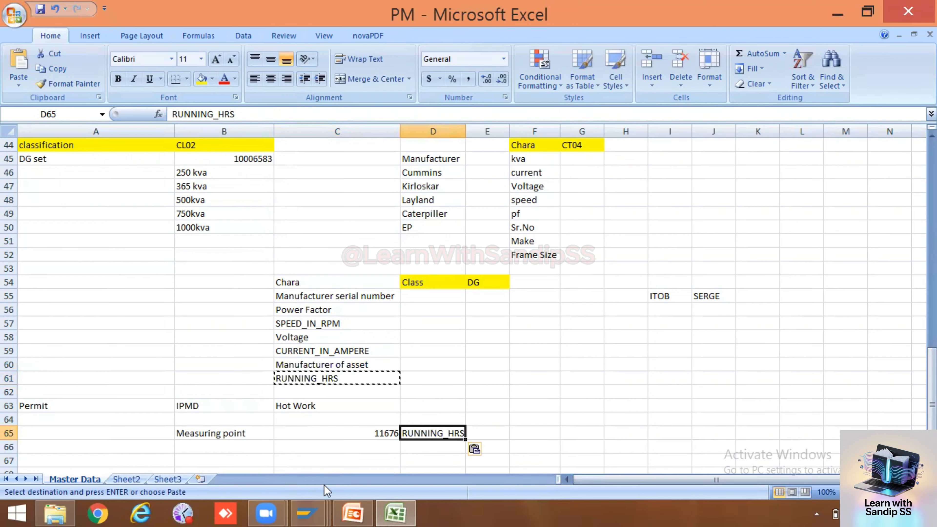
mouse_move(310, 515)
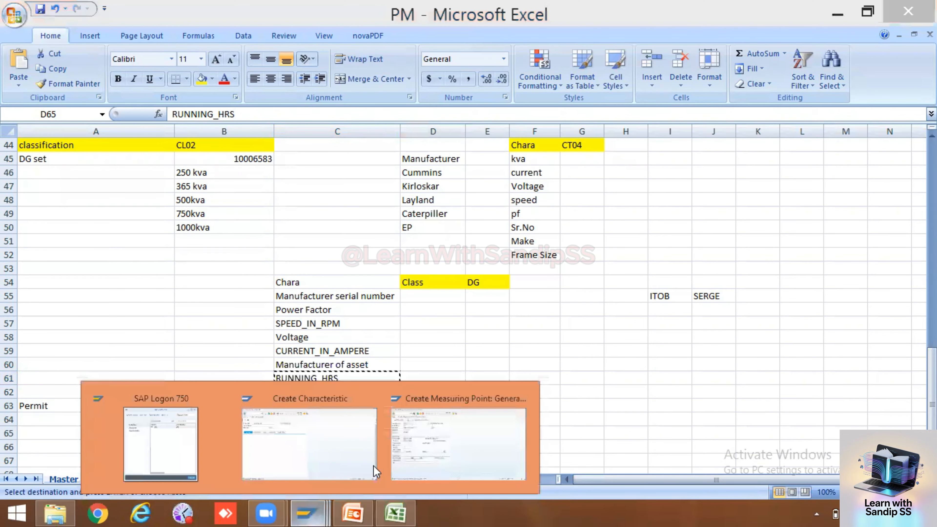
click(412, 458)
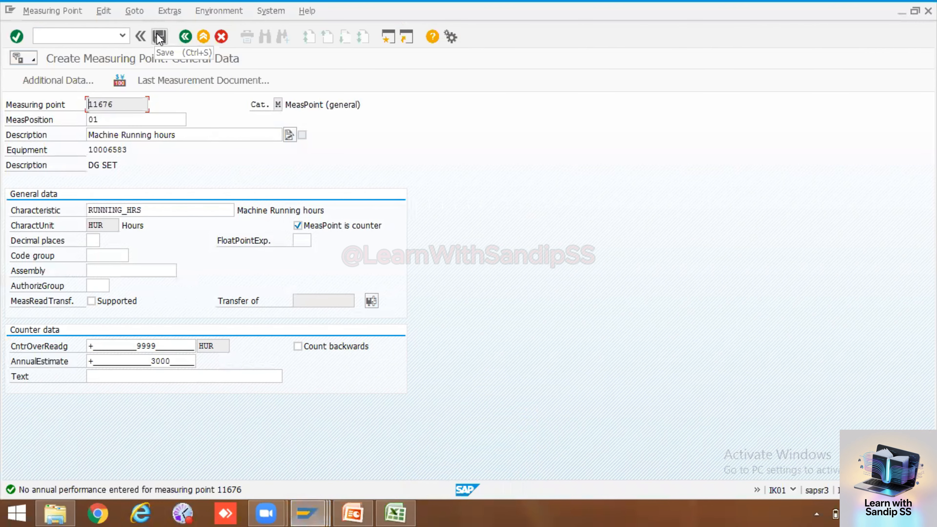
Save measuring point 11676 and clear the counter flag for the next measuring point
click(160, 37)
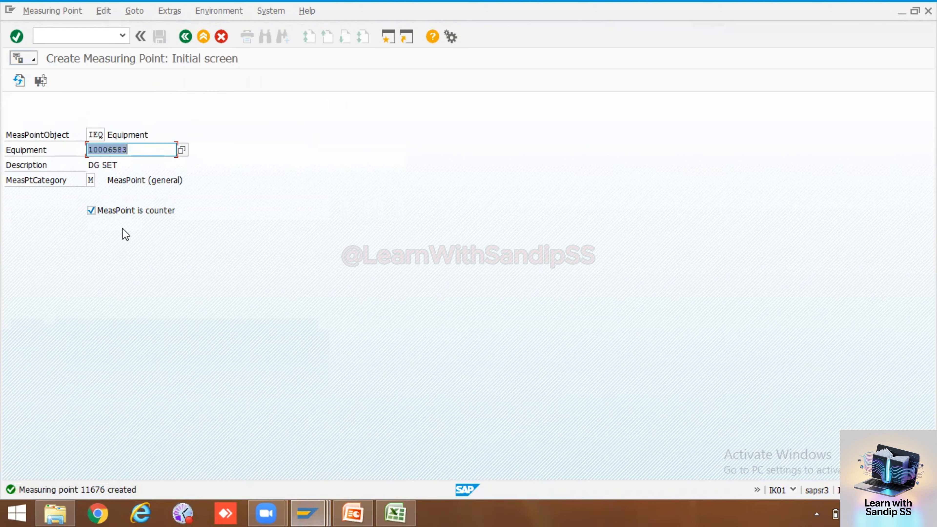
click(92, 210)
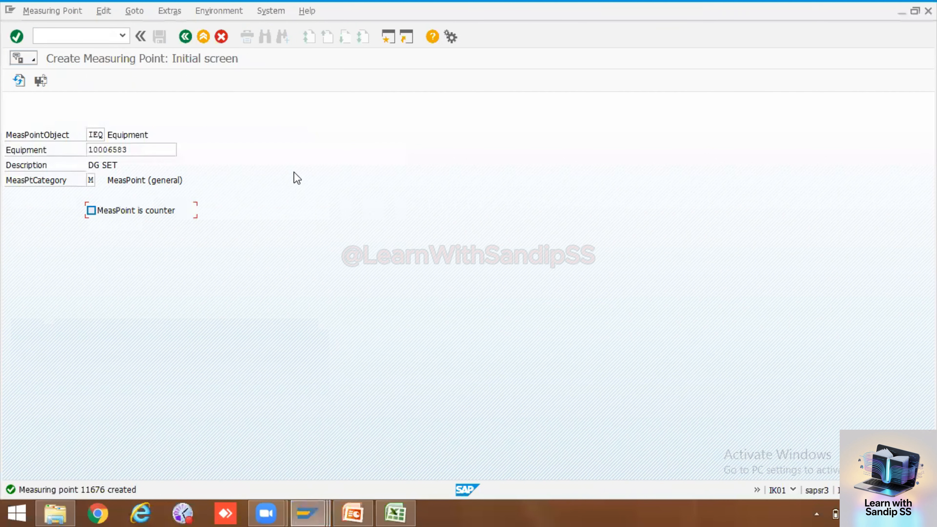
Start the new measuring point with position 02 and description Operating Temperature
key(XF86AudioRaiseVolume)
key(XF86AudioRaiseVolume)
key(XF86AudioRaiseVolume)
key(XF86AudioRaiseVolume)
key(XF86AudioRaiseVolume)
key(XF86AudioRaiseVolume)
key(XF86AudioRaiseVolume)
key(XF86AudioRaiseVolume)
key(XF86AudioRaiseVolume)
key(XF86AudioRaiseVolume)
key(XF86AudioRaiseVolume)
key(XF86AudioRaiseVolume)
key(XF86AudioRaiseVolume)
key(XF86AudioRaiseVolume)
key(XF86AudioRaiseVolume)
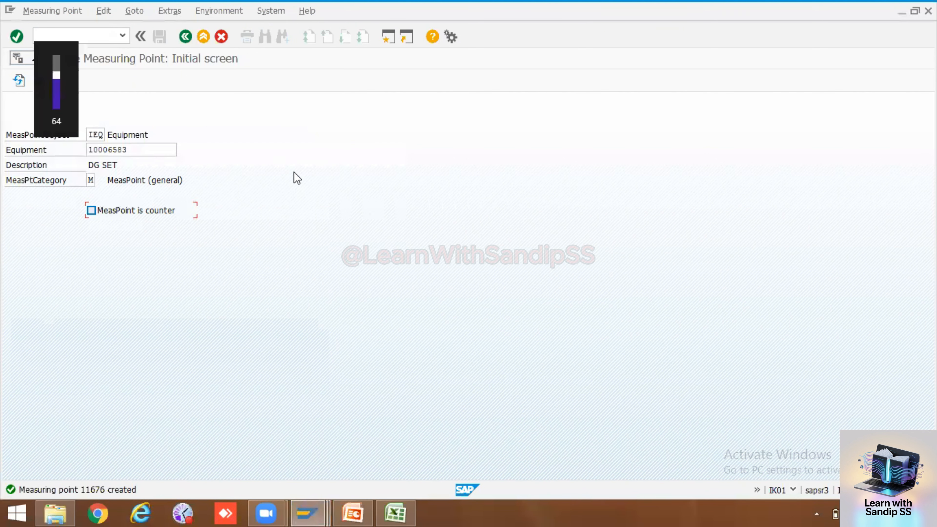
key(XF86AudioRaiseVolume)
key(XF86AudioRaiseVolume)
key(XF86AudioRaiseVolume)
key(XF86AudioRaiseVolume)
key(XF86AudioRaiseVolume)
key(XF86AudioRaiseVolume)
key(Return)
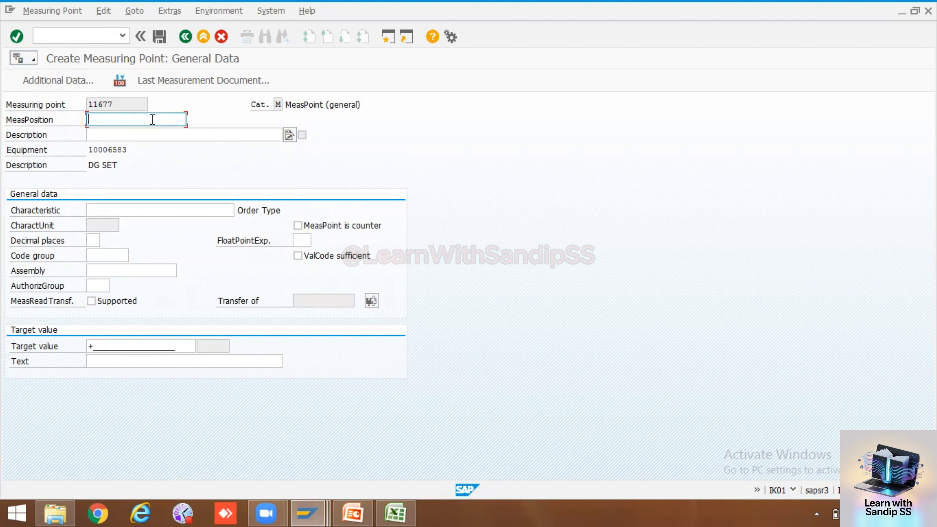
text(02)
click(152, 136)
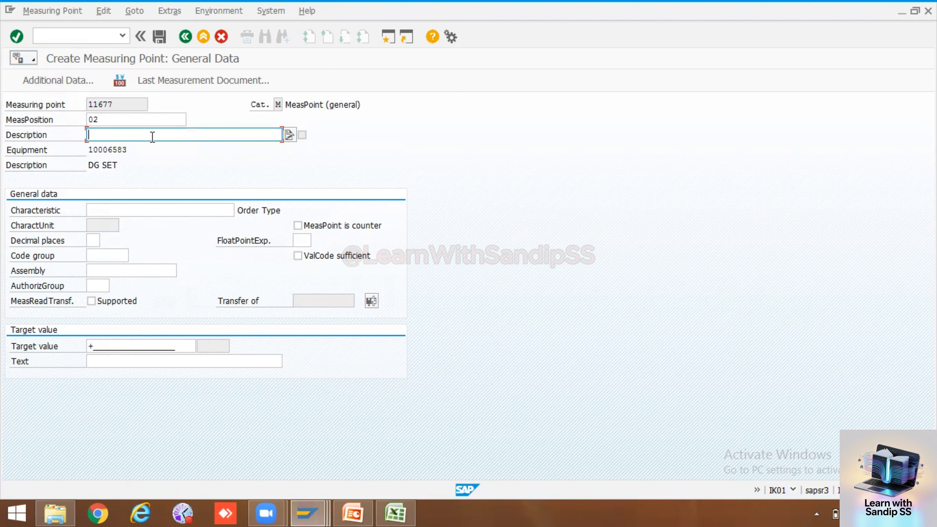
click(152, 137)
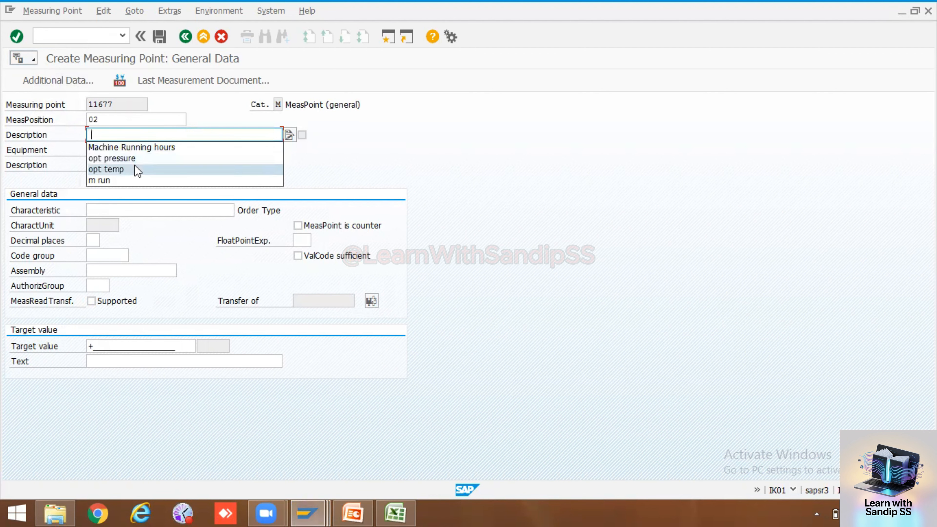
click(136, 133)
text(Op)
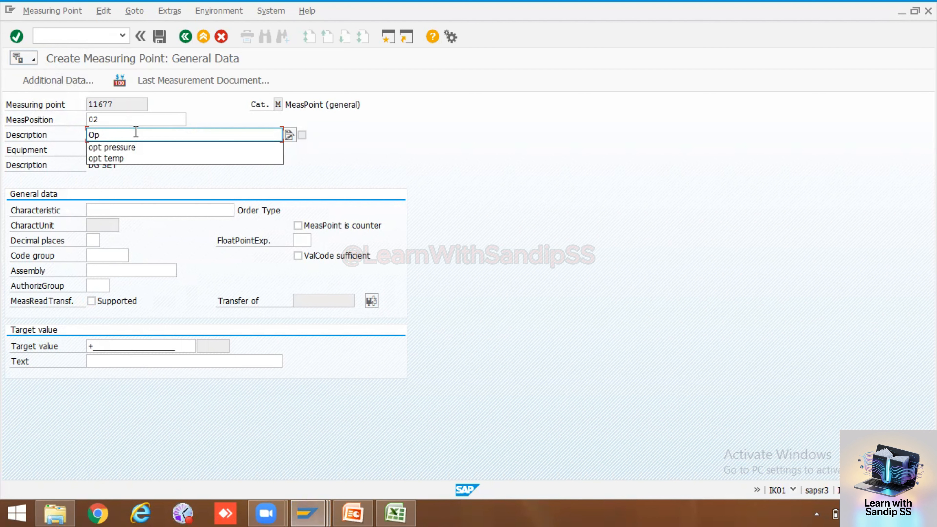
text(eratin)
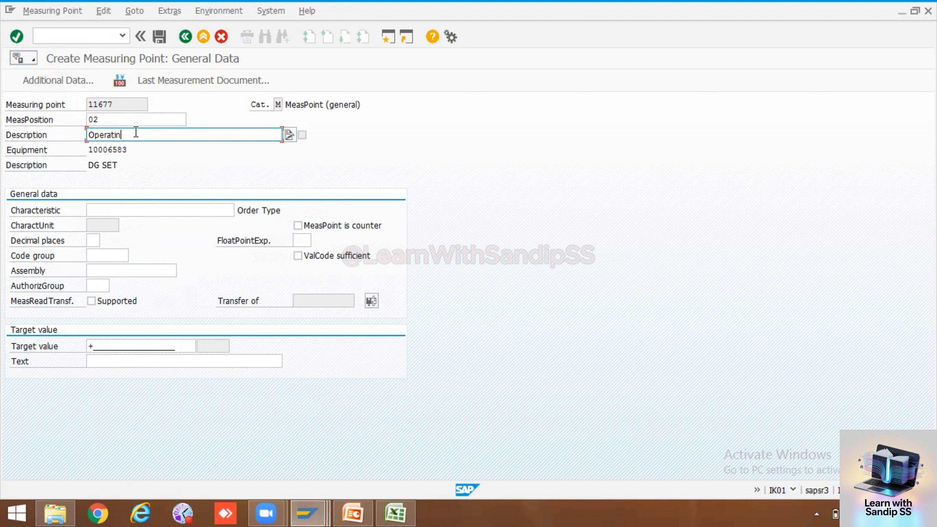
text(g Timperature)
Assign characteristic TEMPERATUR (°C) through a Temp* search and set target value 80
click(140, 209)
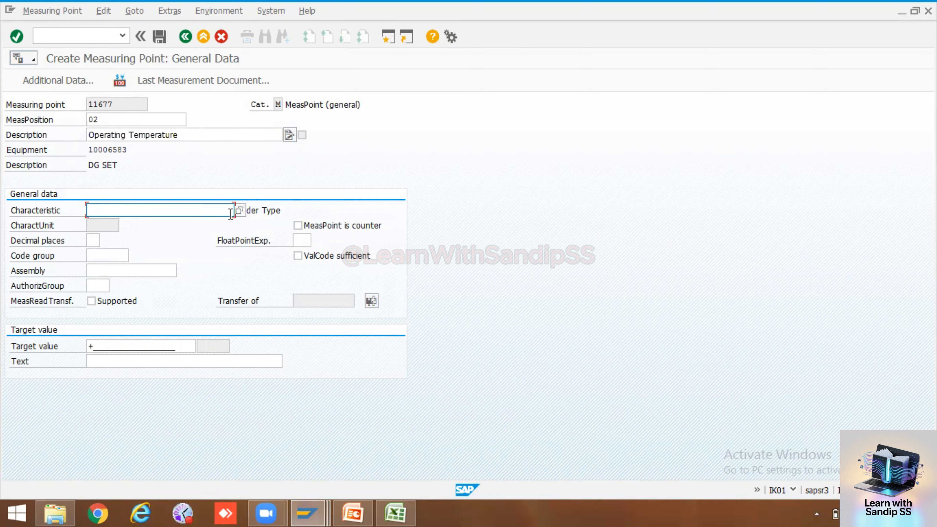
click(240, 211)
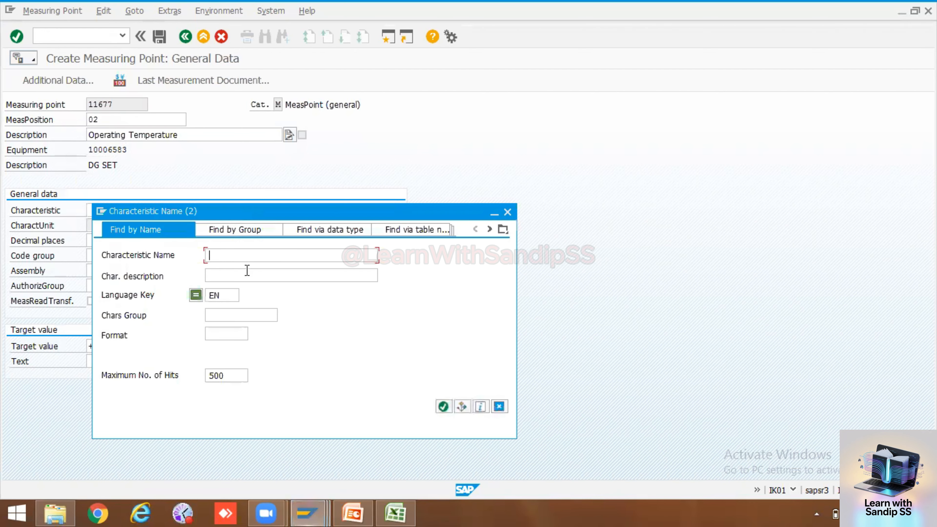
text(Temp*)
click(444, 406)
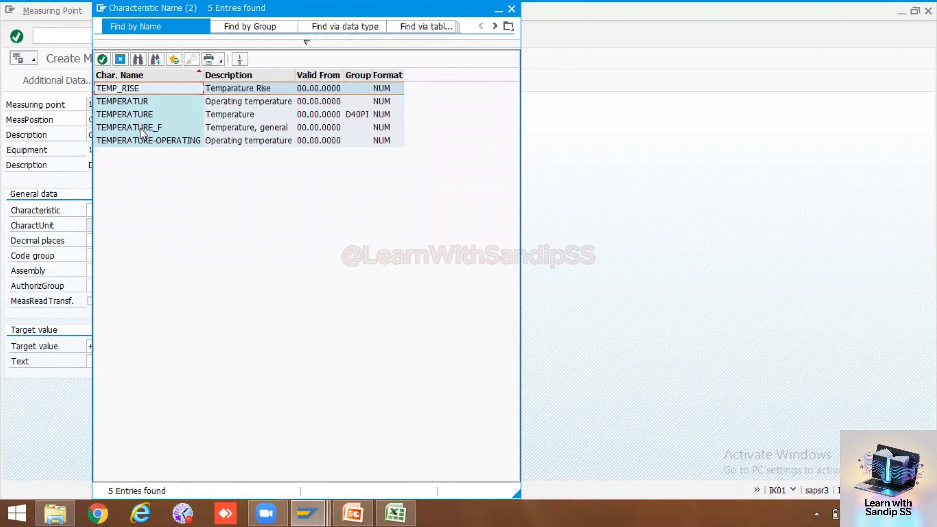
double_click(133, 115)
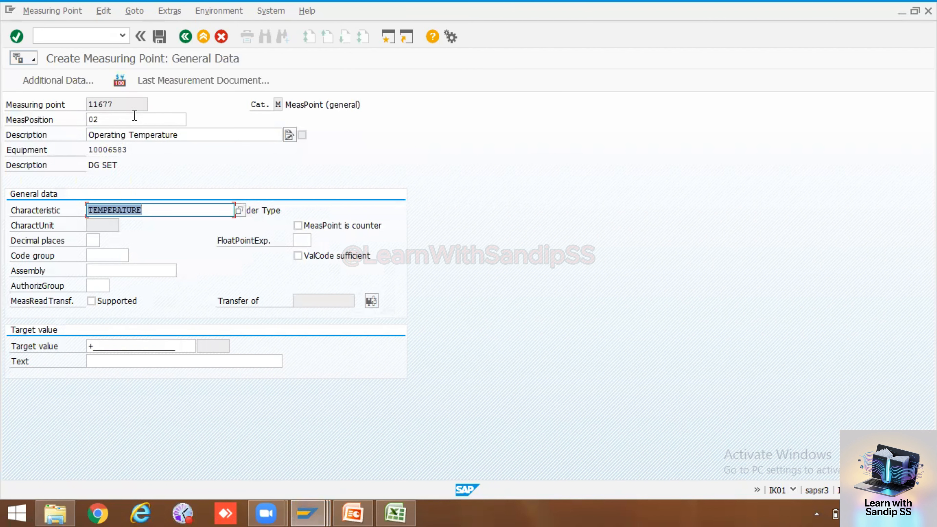
key(Return)
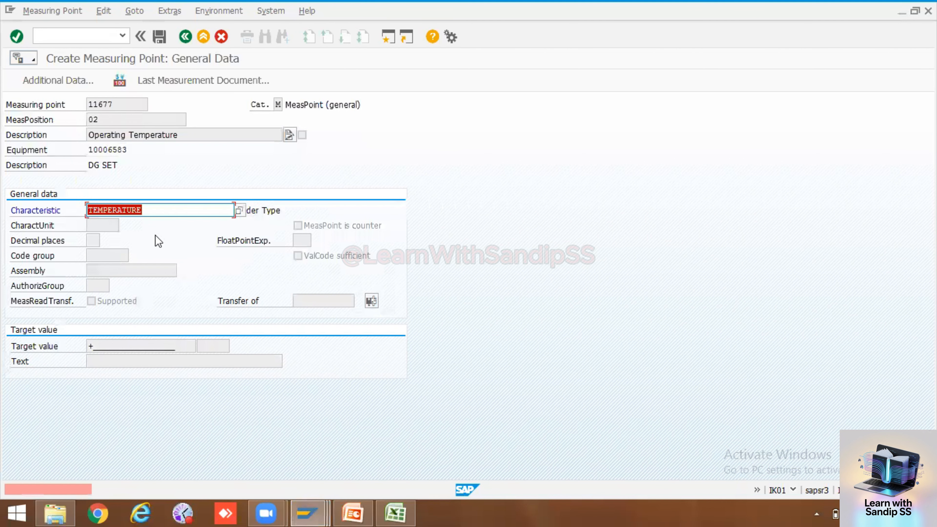
key(Delete)
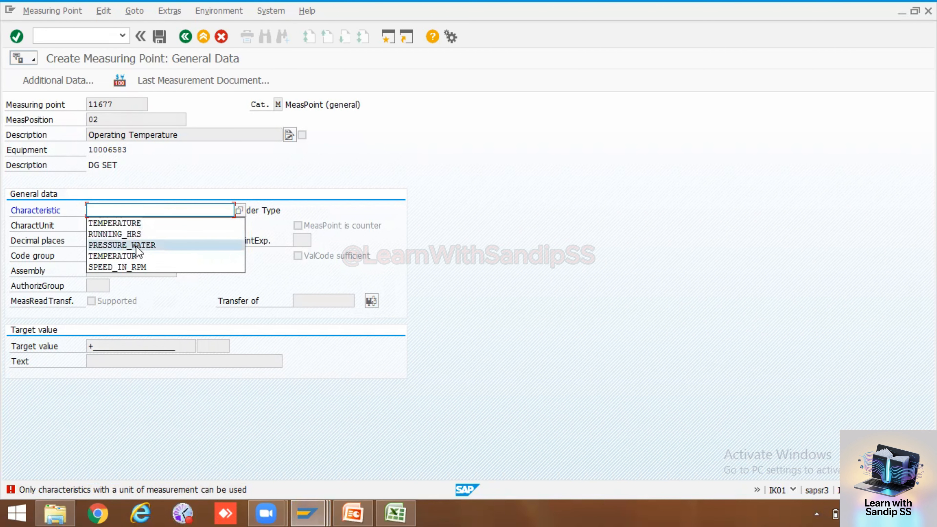
click(137, 256)
key(Return)
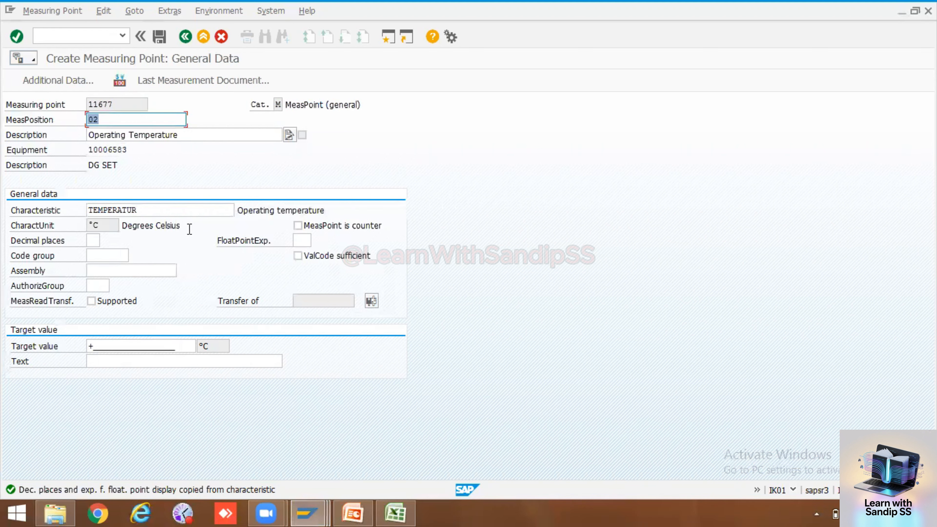
click(144, 347)
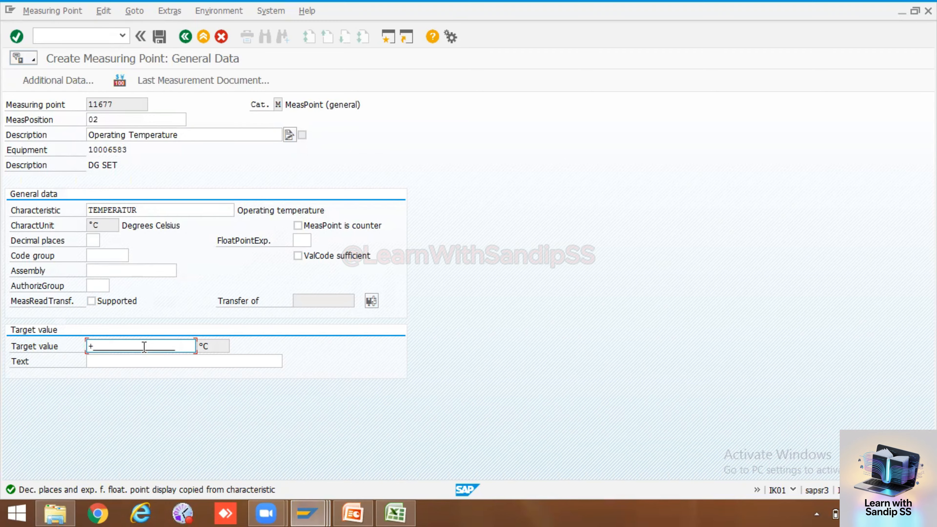
text(80)
key(Return)
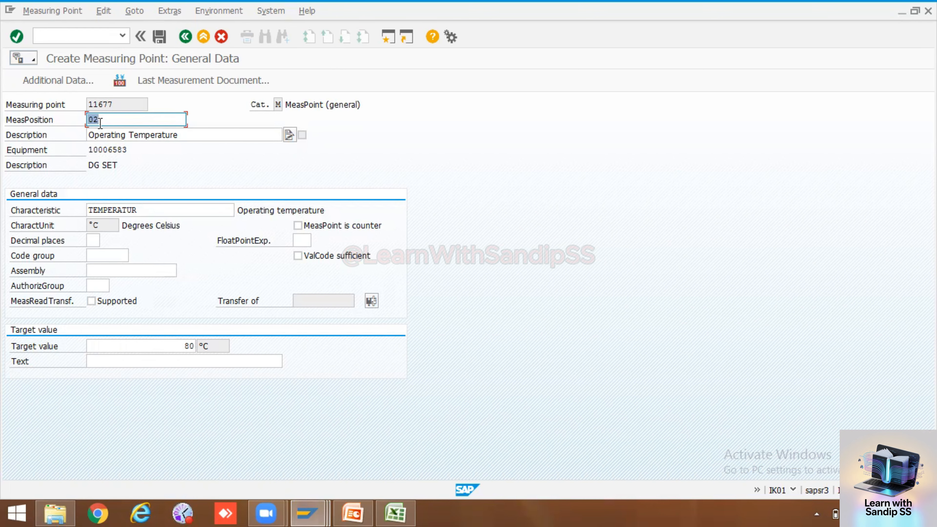
Enter range limits (upper 80, lower 30 °C), then select measuring point number 11677 to copy
click(72, 82)
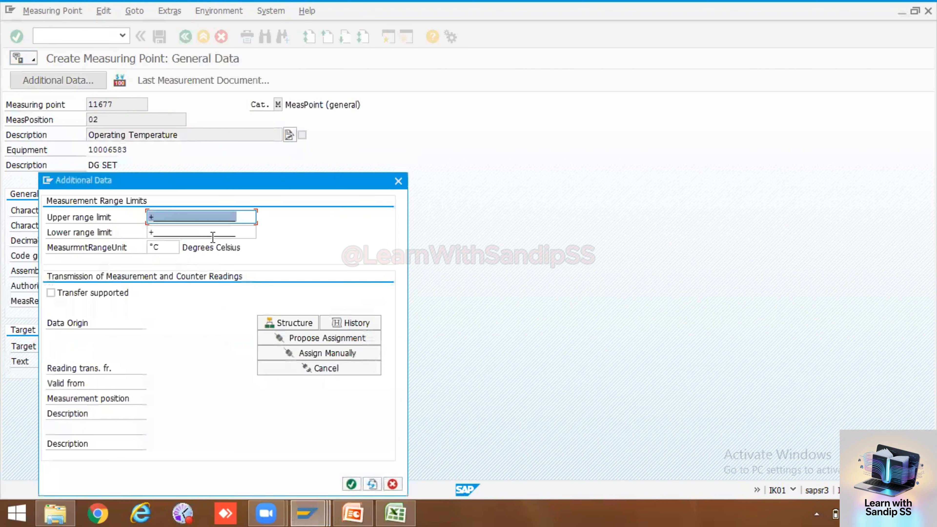
click(207, 218)
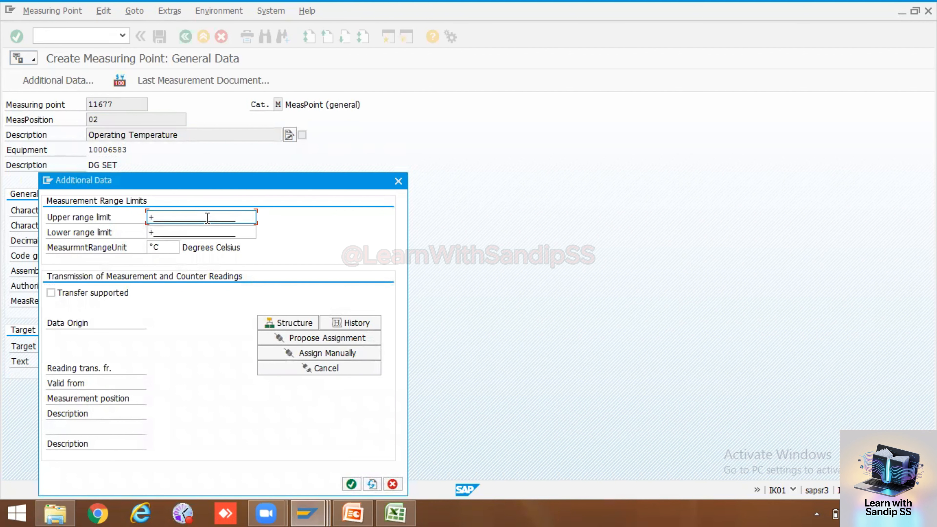
text(30)
click(211, 232)
text(30)
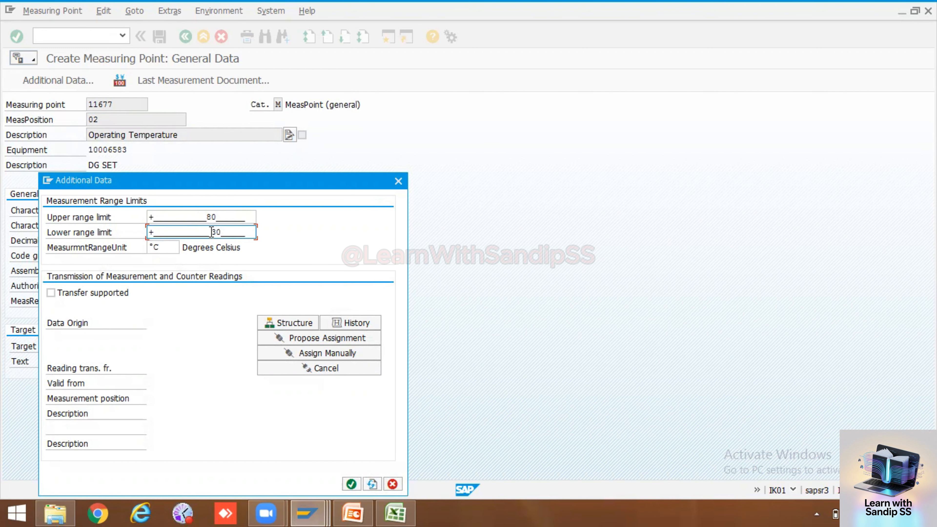
click(351, 484)
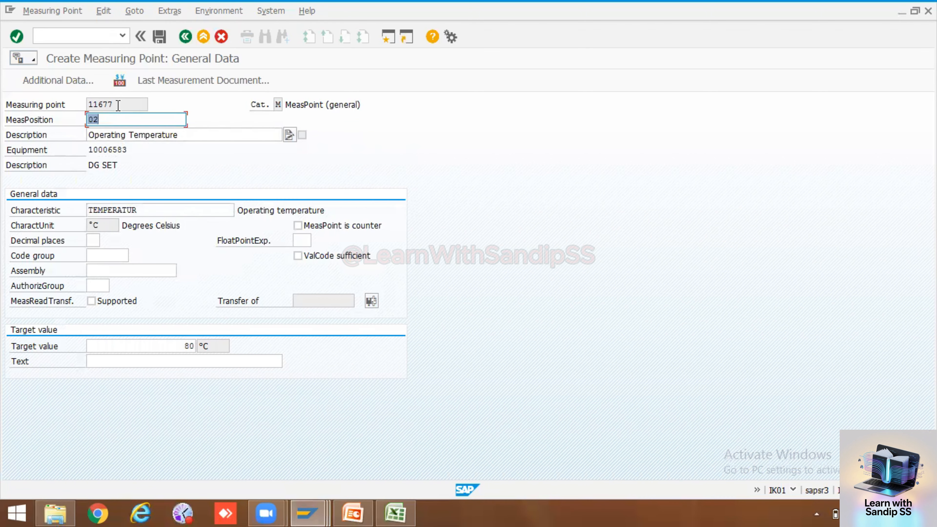
double_click(87, 104)
drag(87, 103, 80, 102)
key(ctrl+c)
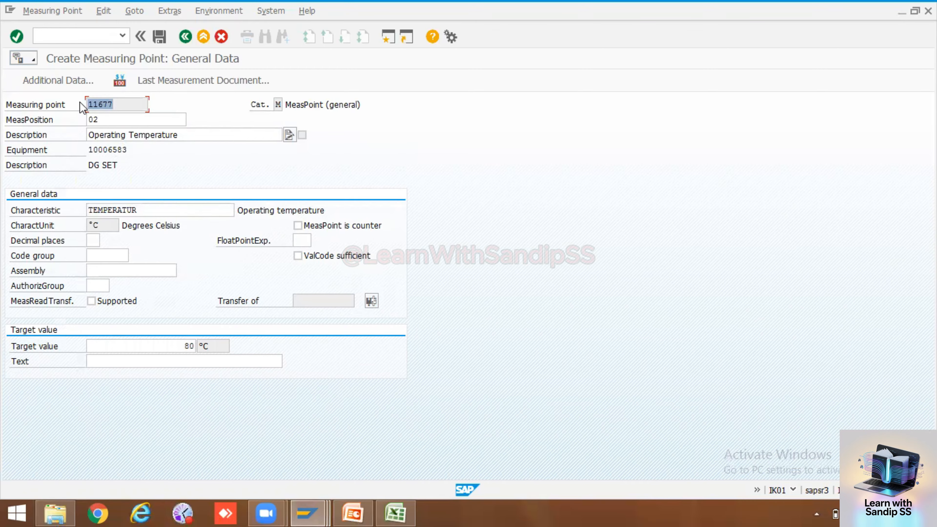
Paste 11677 into C66 and copy TEMPERATUR from SAP into D66
click(392, 512)
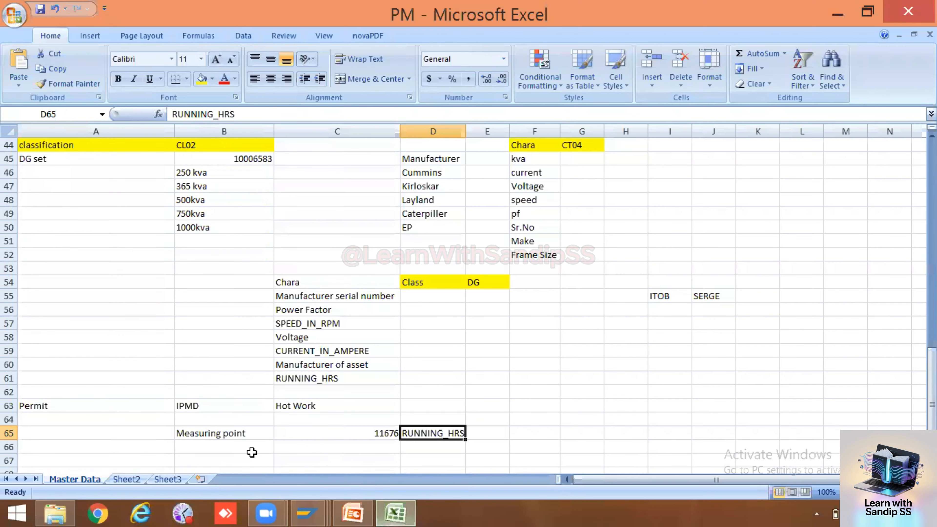
click(379, 447)
key(ctrl+v)
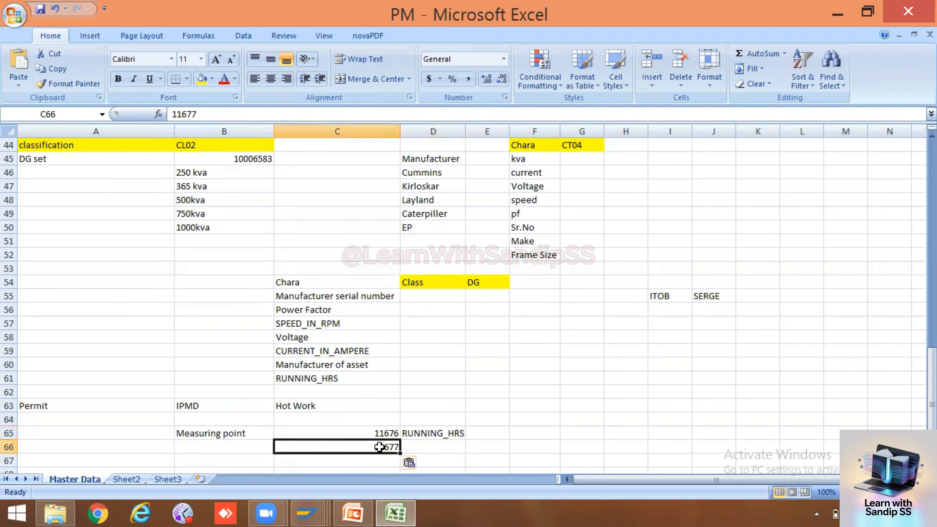
click(421, 451)
key(alt+Tab)
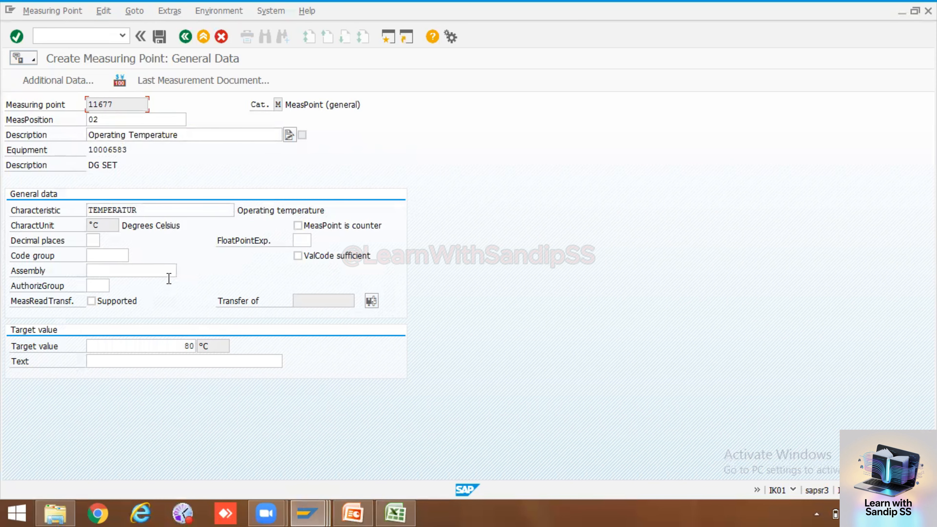
drag(152, 210, 74, 211)
key(ctrl+c)
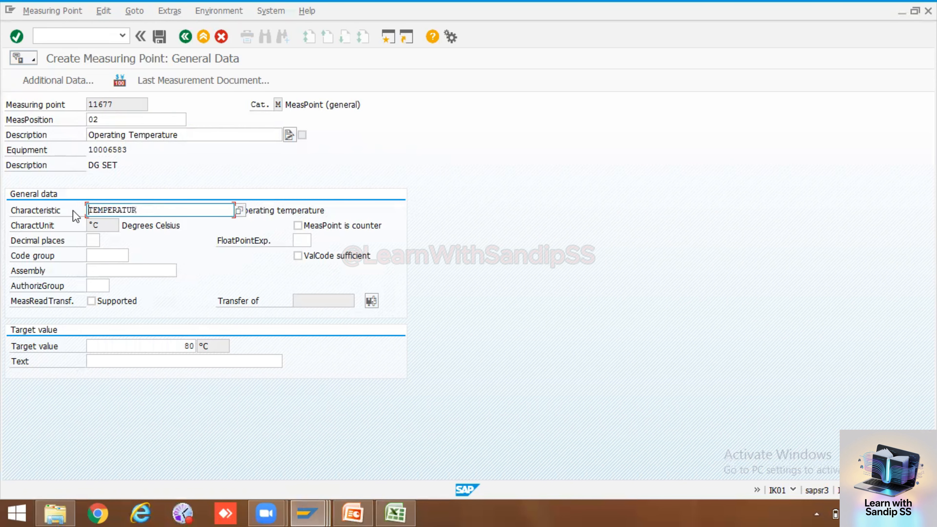
key(alt+Tab)
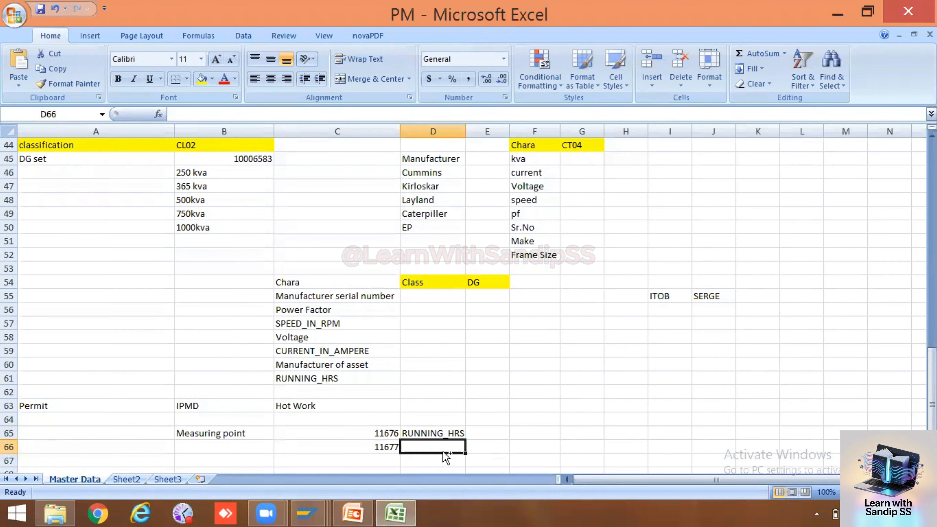
key(ctrl+v)
Return to the SAP characteristic-creation session
click(477, 416)
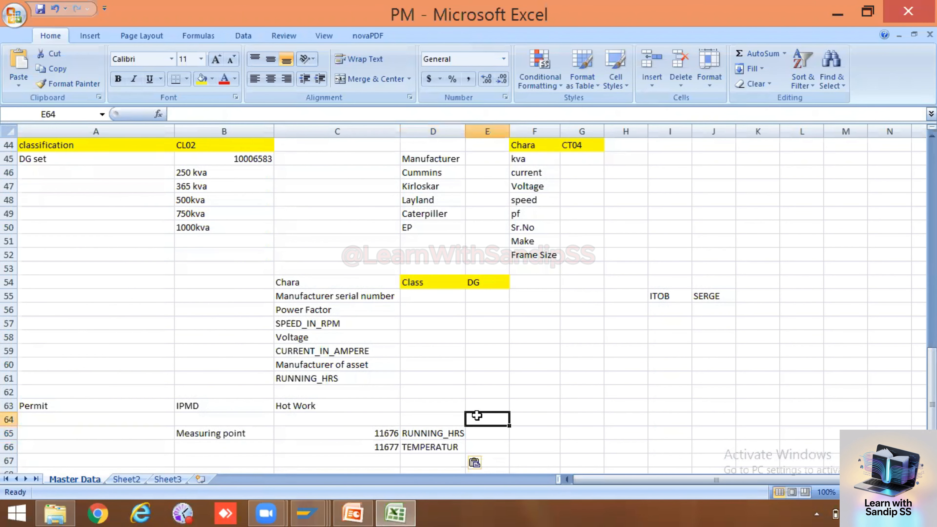
scroll(457, 417, down, 1)
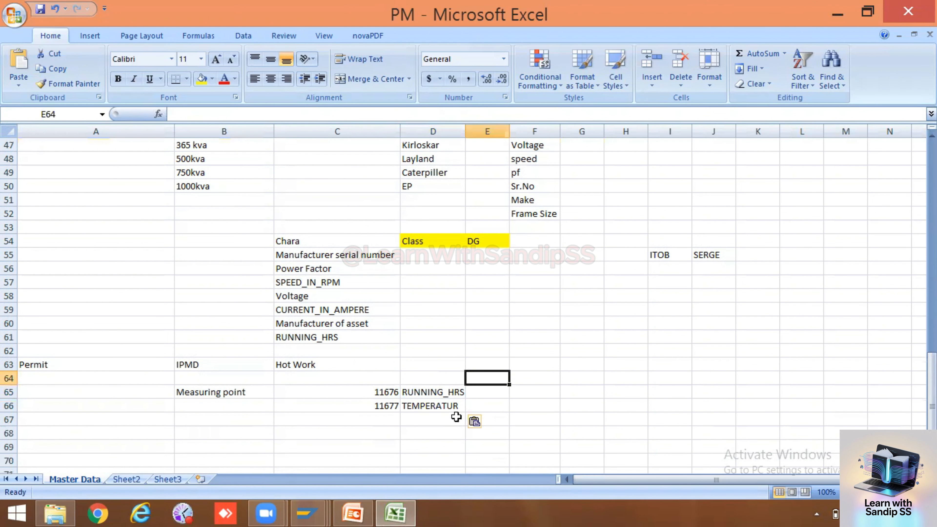
scroll(457, 417, down, 1)
scroll(457, 416, up, 3)
scroll(457, 417, down, 3)
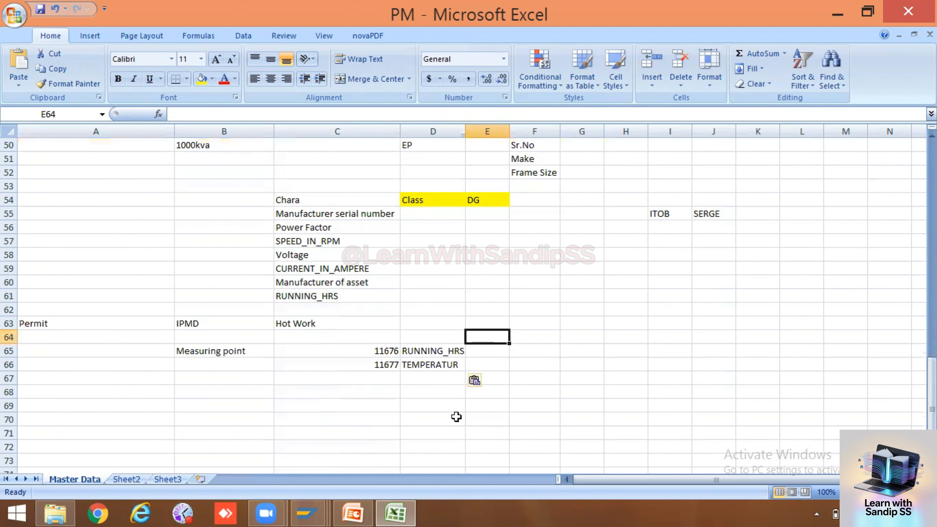
click(311, 513)
click(308, 436)
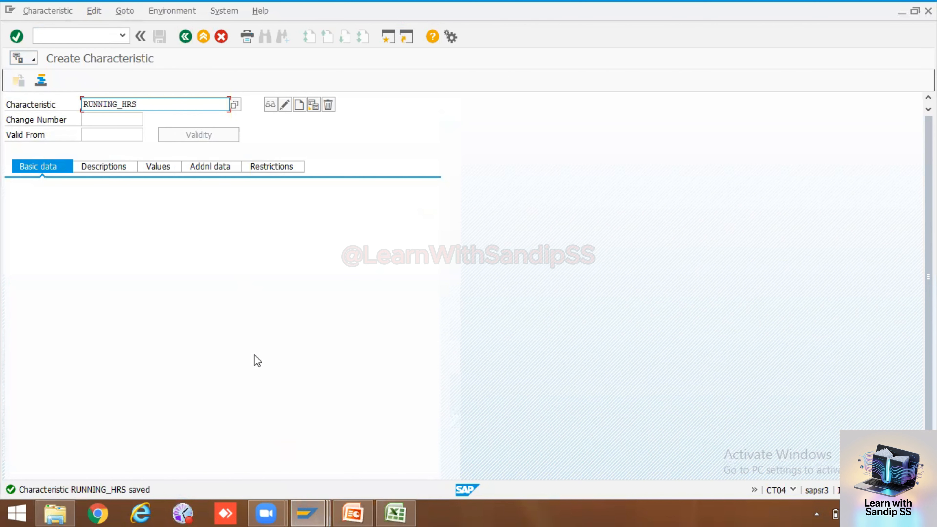
Save measuring point 11677 from the Create Measuring Point session
mouse_move(316, 512)
click(397, 466)
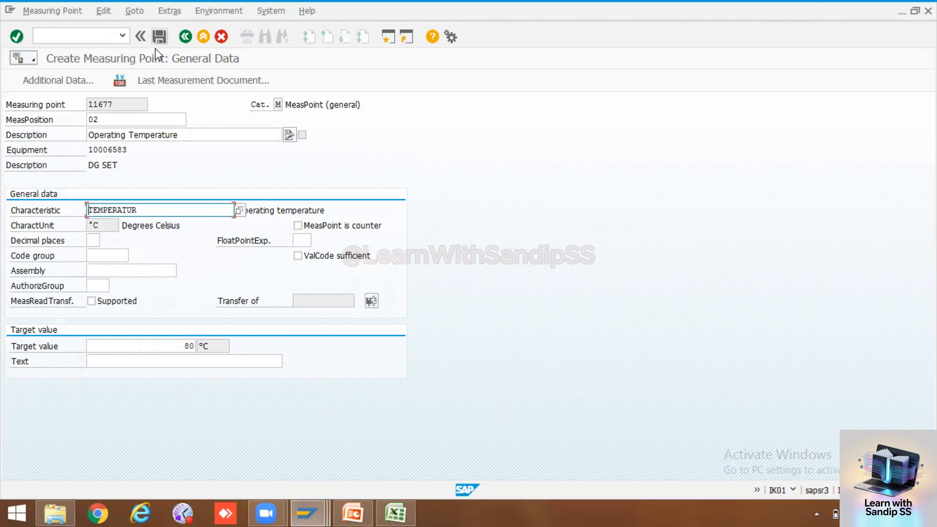
click(159, 35)
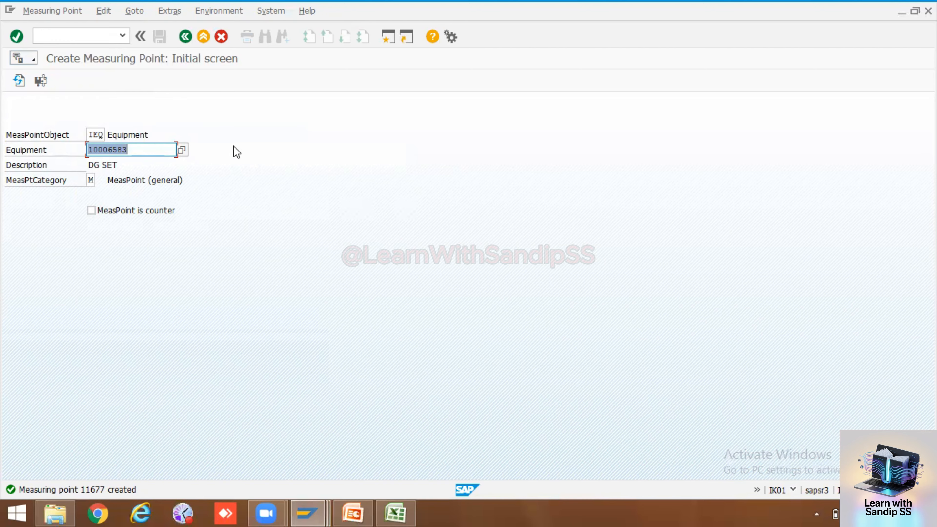
Begin measuring point 11678 with position 03, reworking the old description into 'Operating Pressure'
key(Return)
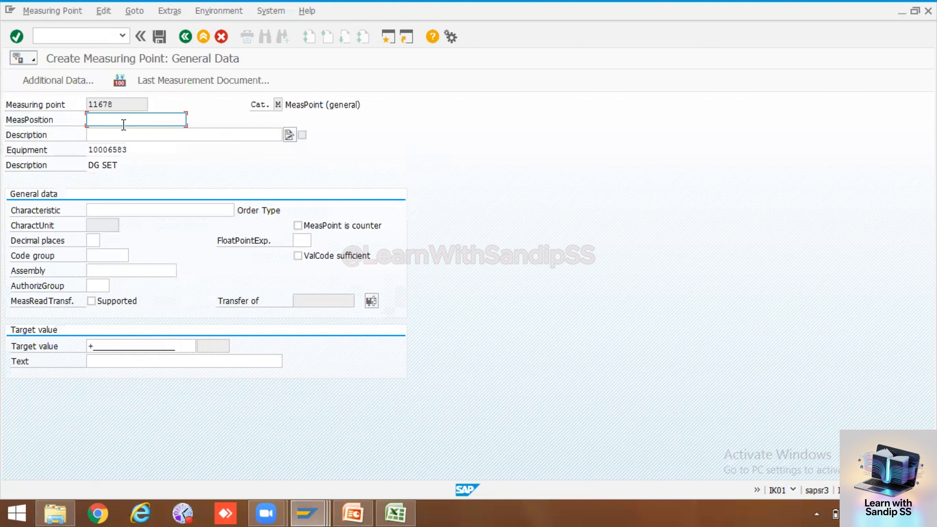
text(03)
click(151, 135)
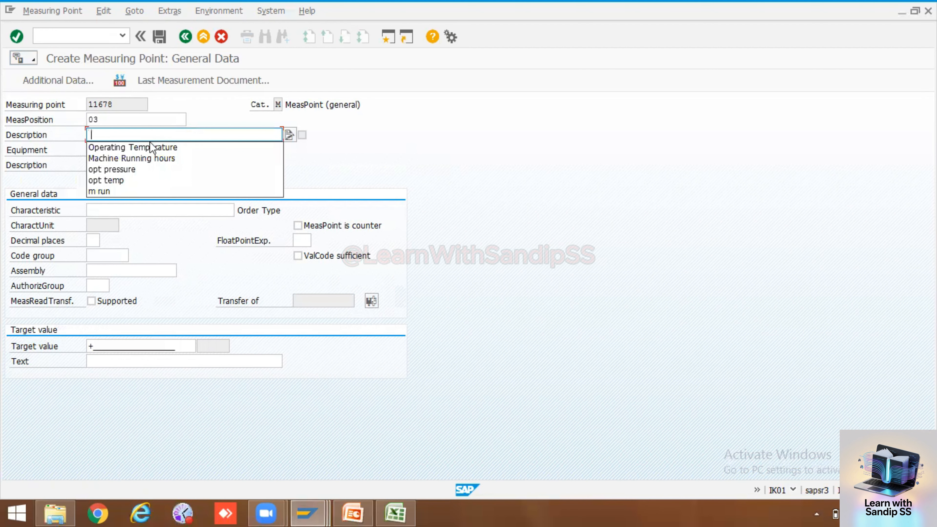
key(Down)
key(Down)
key(Down)
key(Up)
key(Up)
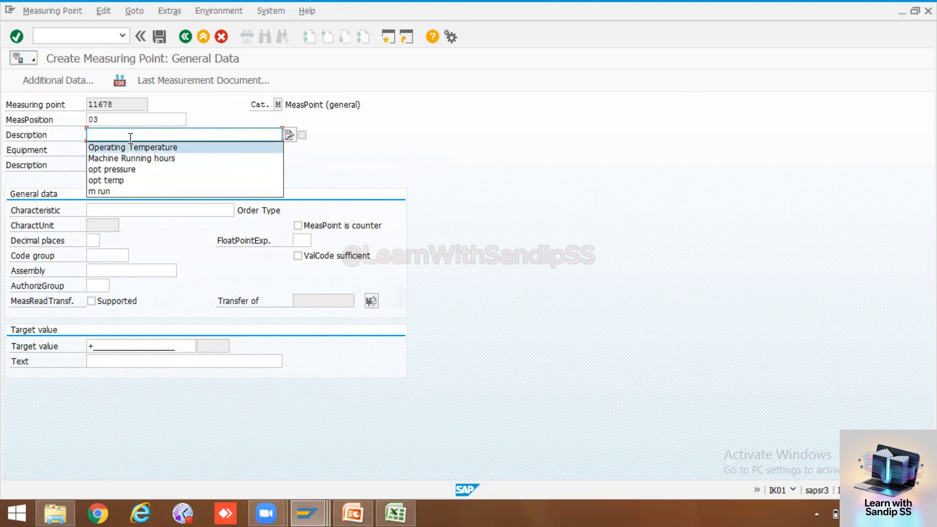
click(131, 146)
key(BackSpace)
key(BackSpace)
key(BackSpace)
key(BackSpace)
key(BackSpace)
key(BackSpace)
key(BackSpace)
key(BackSpace)
key(BackSpace)
key(BackSpace)
key(BackSpace)
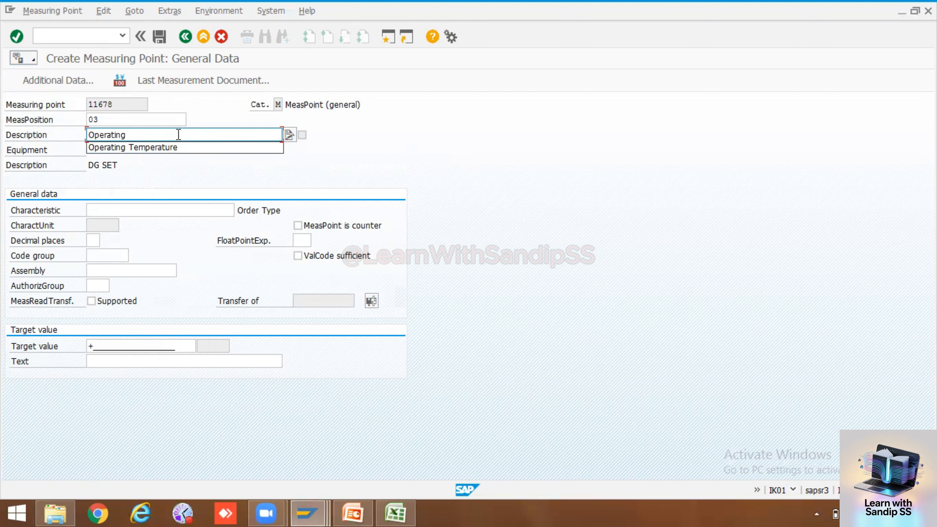
text(Pressure)
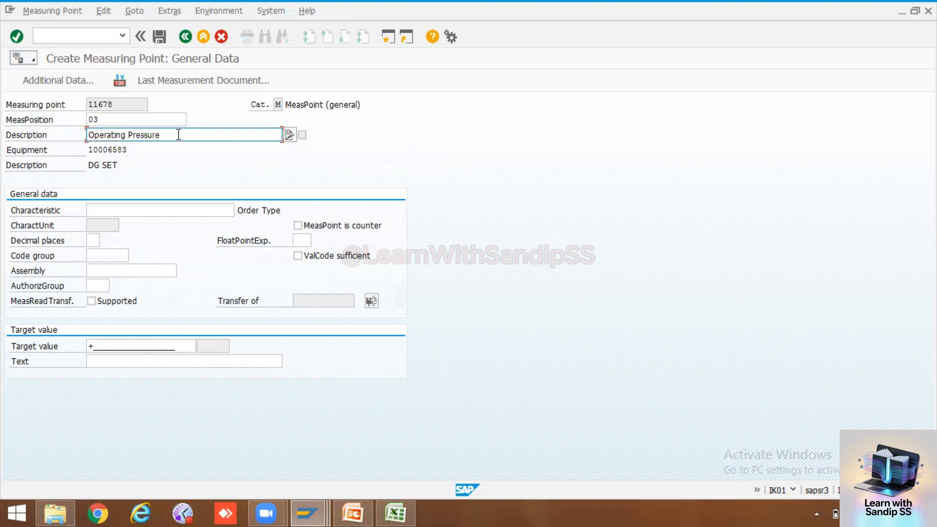
click(169, 211)
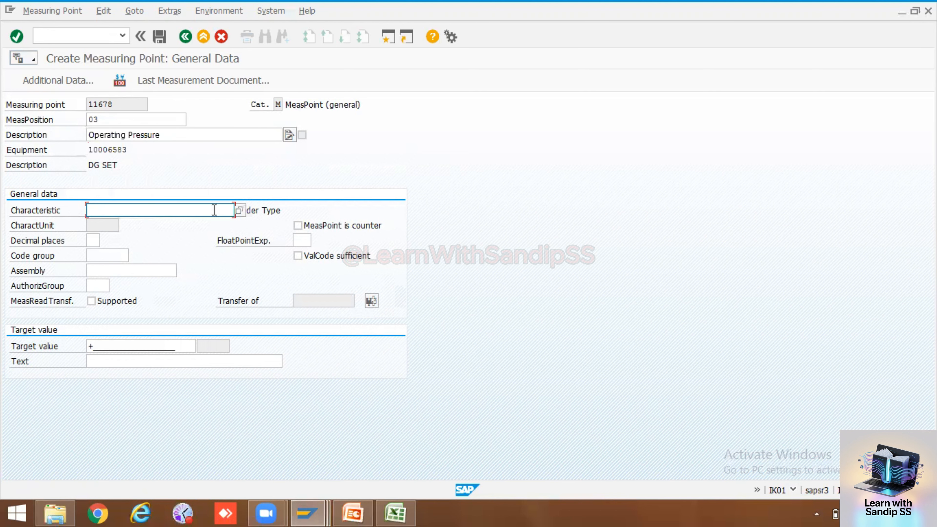
Search characteristics matching 'Pressure*' and assign PRESSURE_WATER, loading its psi unit
key(F4)
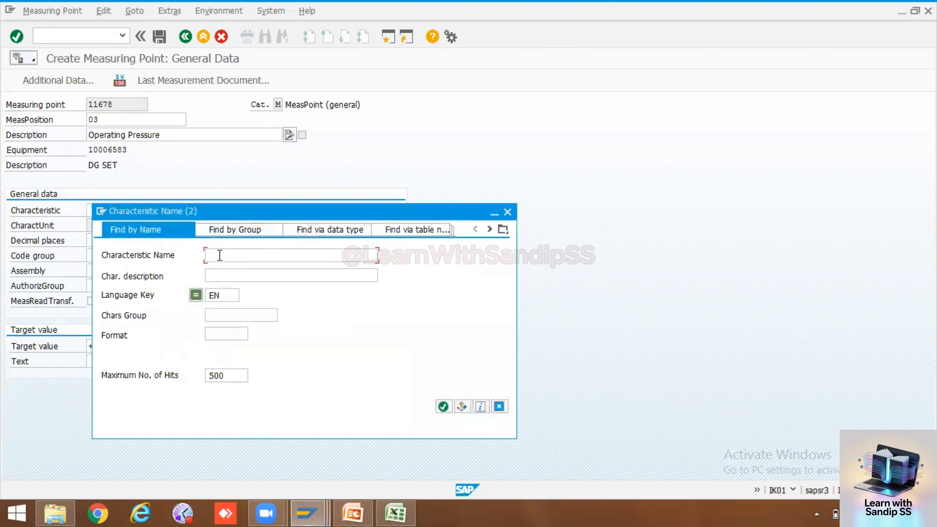
text(Pressure*)
click(443, 406)
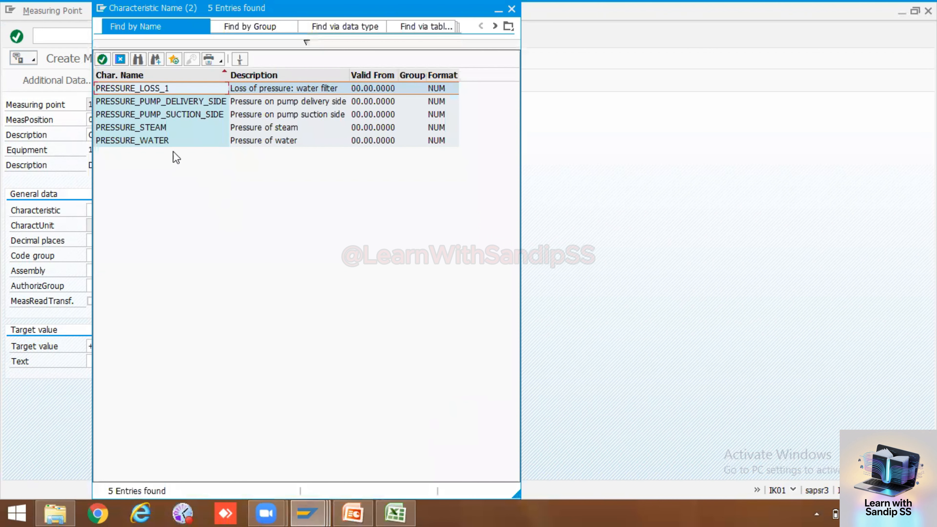
double_click(143, 141)
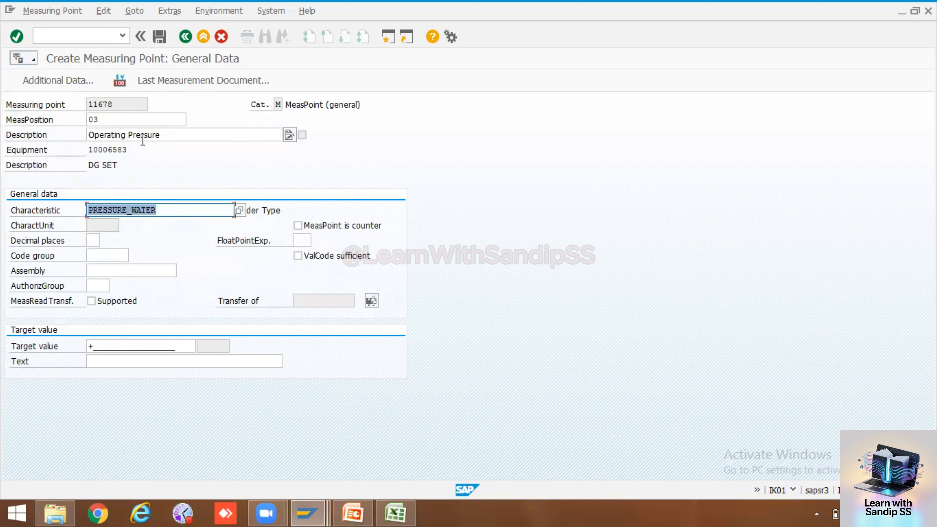
key(Return)
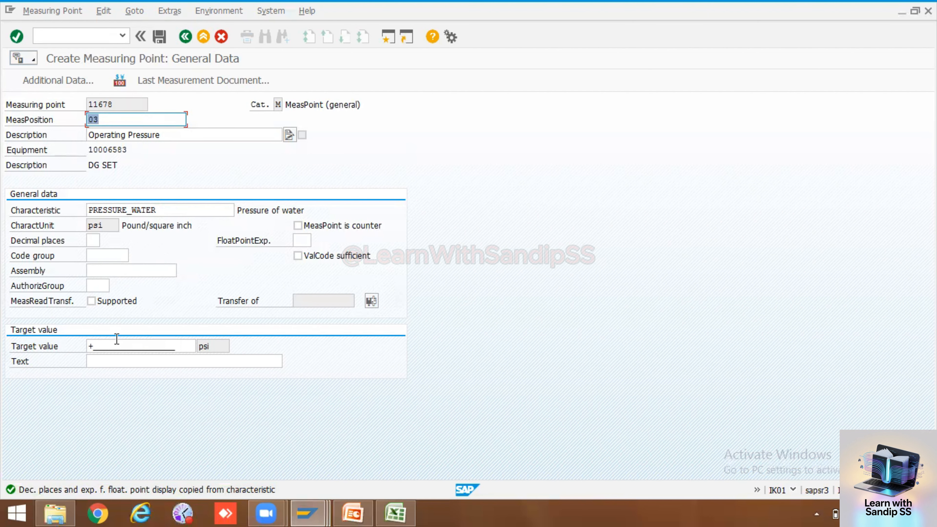
Enter a target value of 14 psi
click(123, 348)
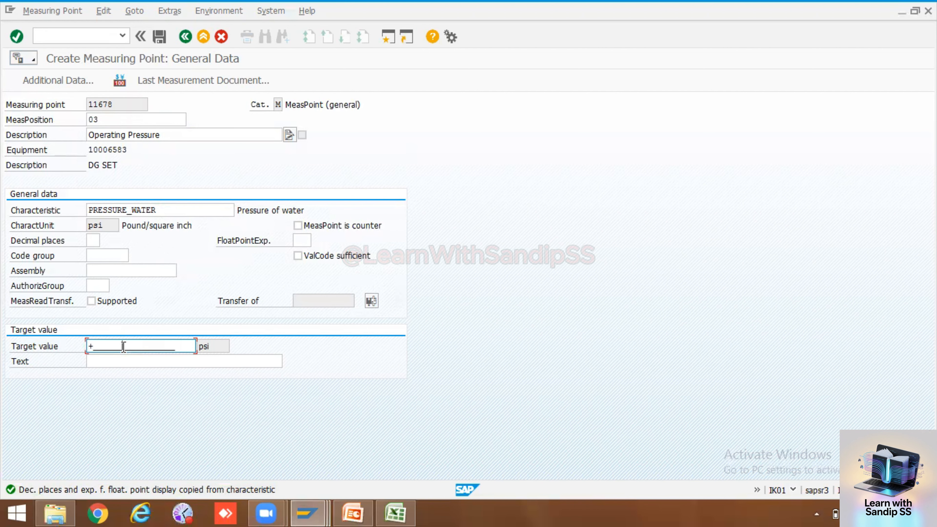
text(14)
key(Return)
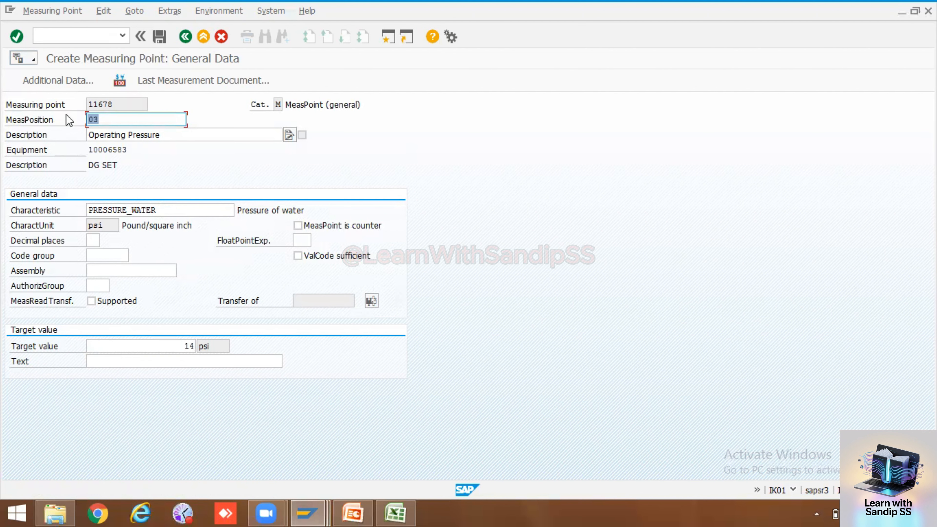
In Additional Data, enter upper range limit 14 and lower range limit 2, then confirm
click(61, 82)
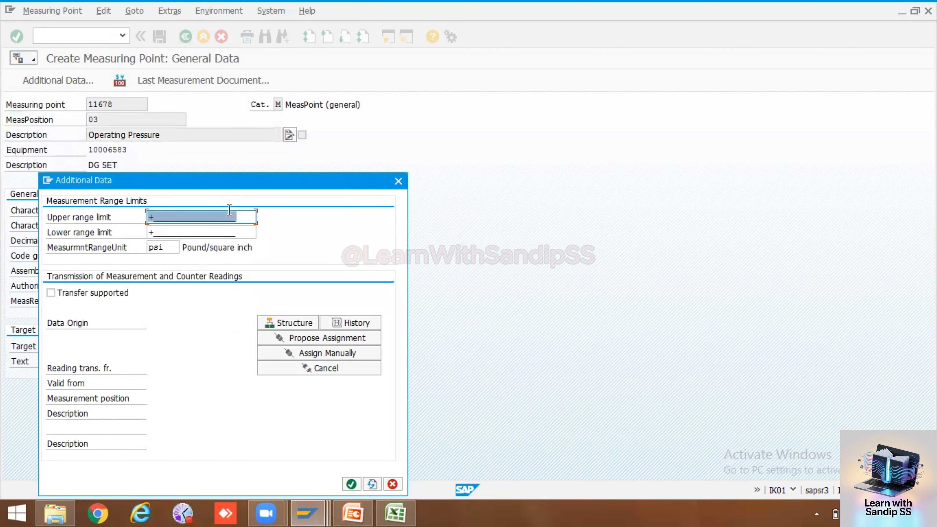
click(218, 217)
text(14)
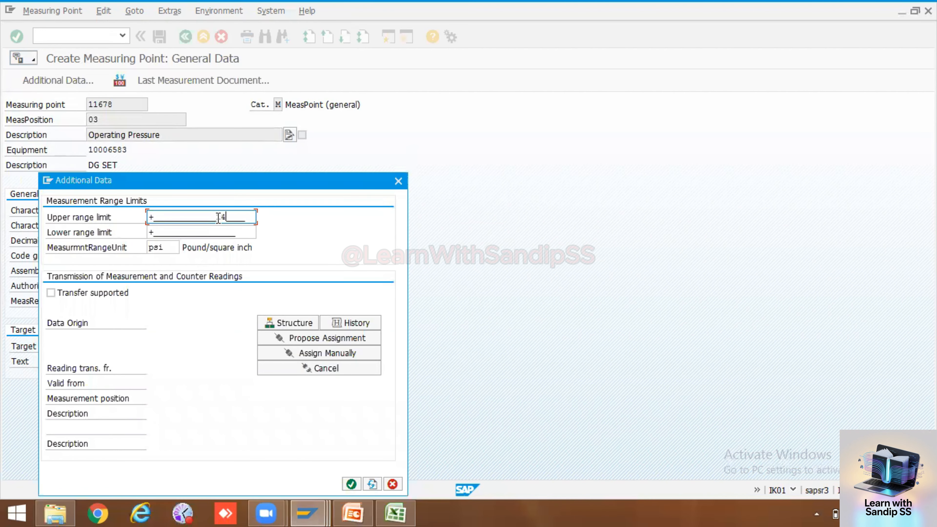
click(221, 230)
text(2)
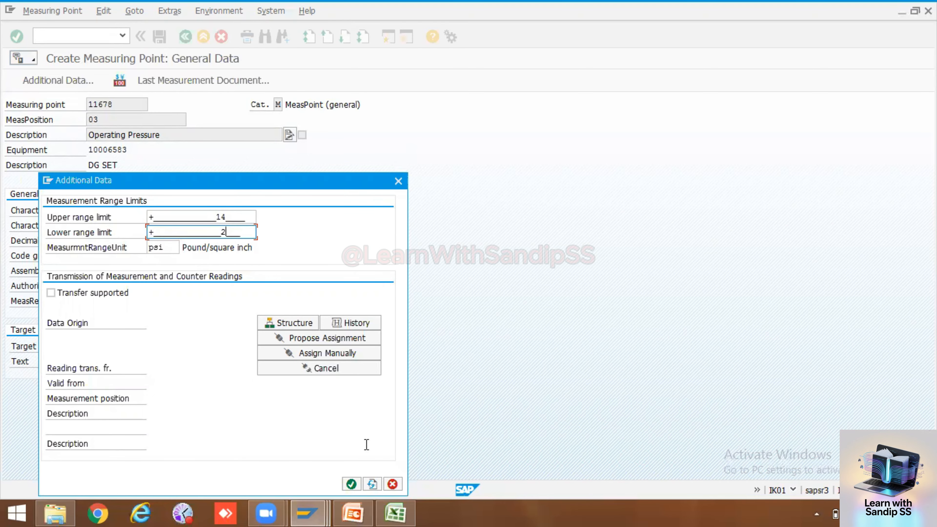
click(352, 485)
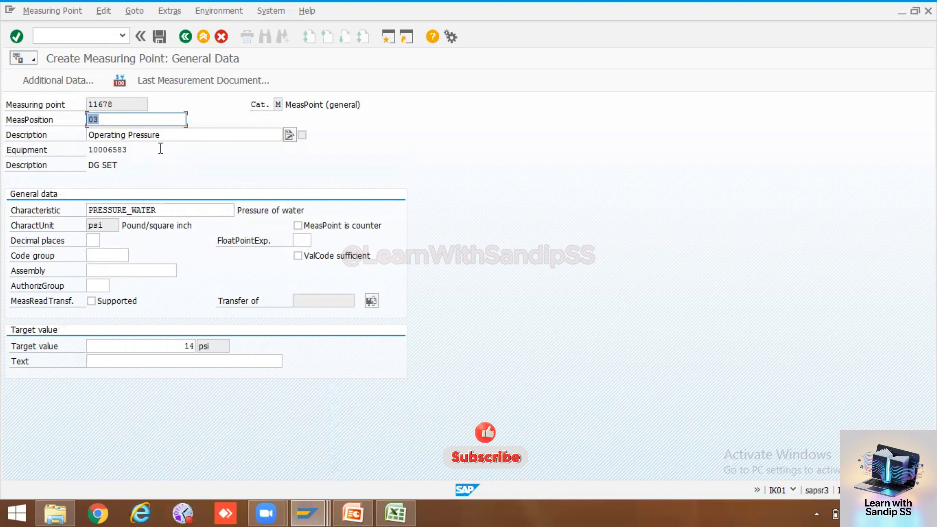
Save measuring point 11678 and switch to transaction /nik03 to display it
click(160, 36)
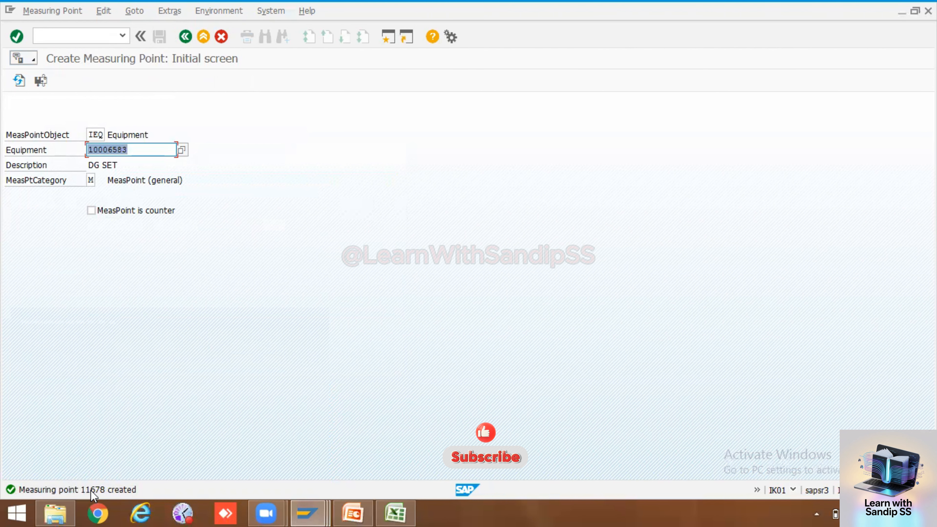
click(89, 36)
text(/n)
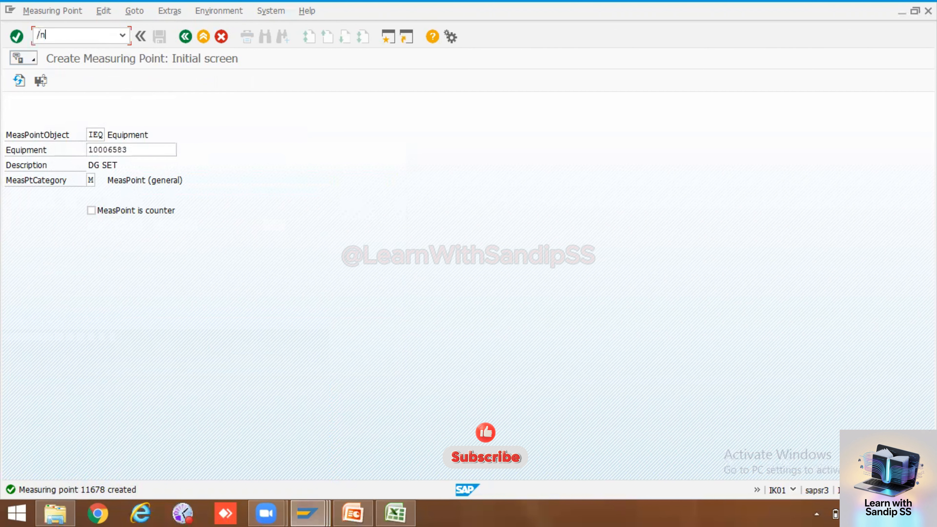
text(ik03)
key(Return)
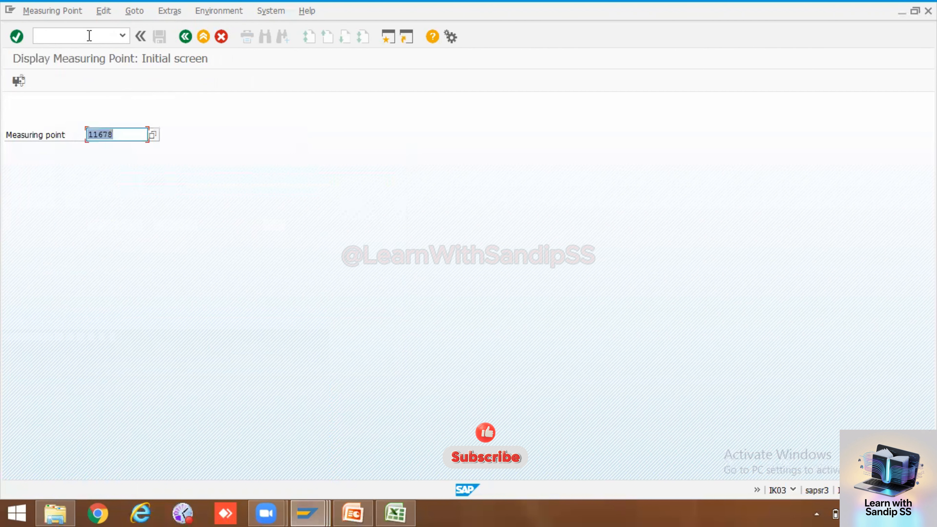